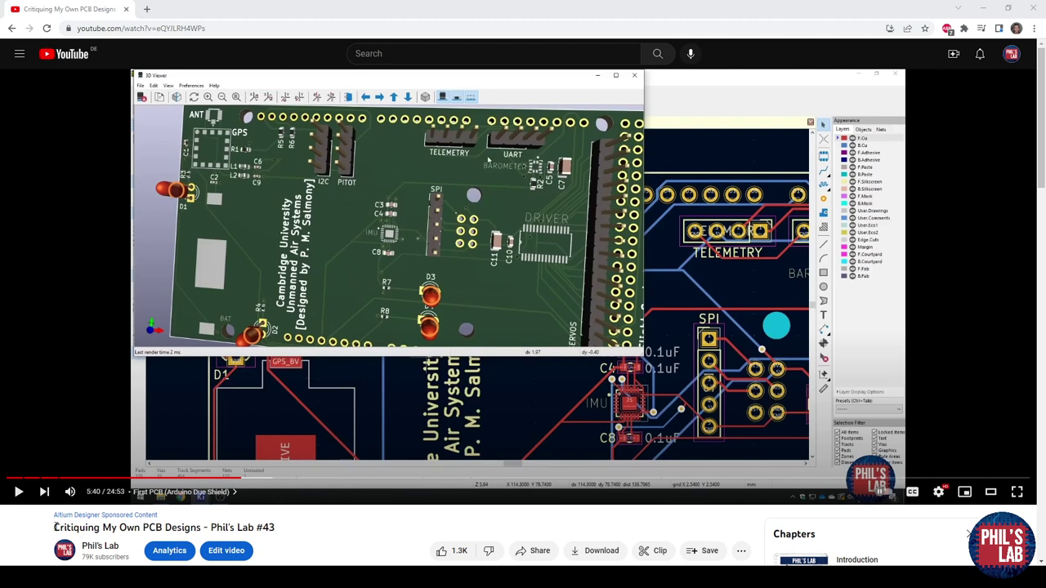
Highlight the critique video's title on YouTube, then clear the highlight.
left_click_drag(55, 526, 294, 528)
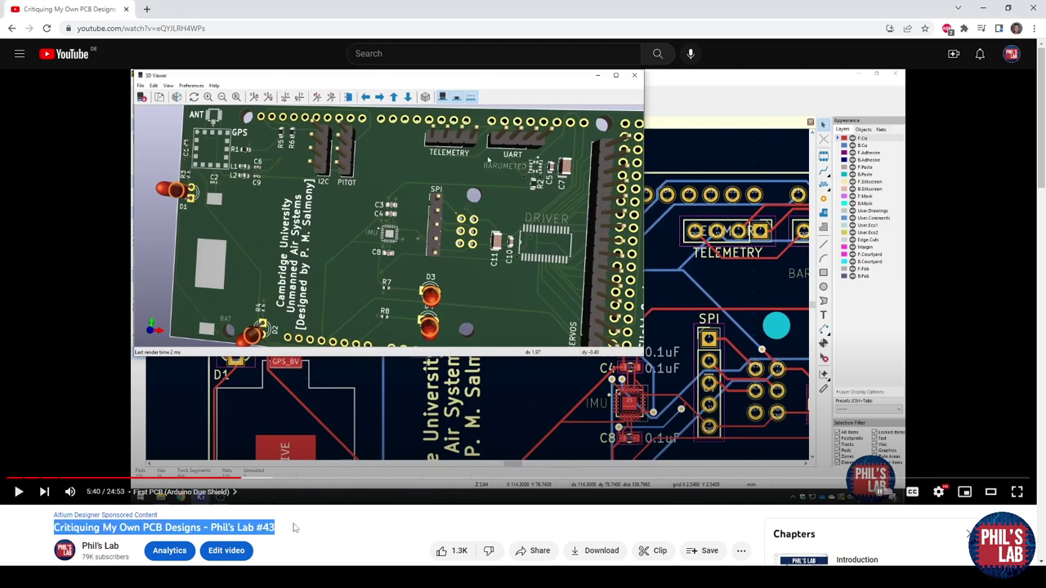
left_click(324, 523)
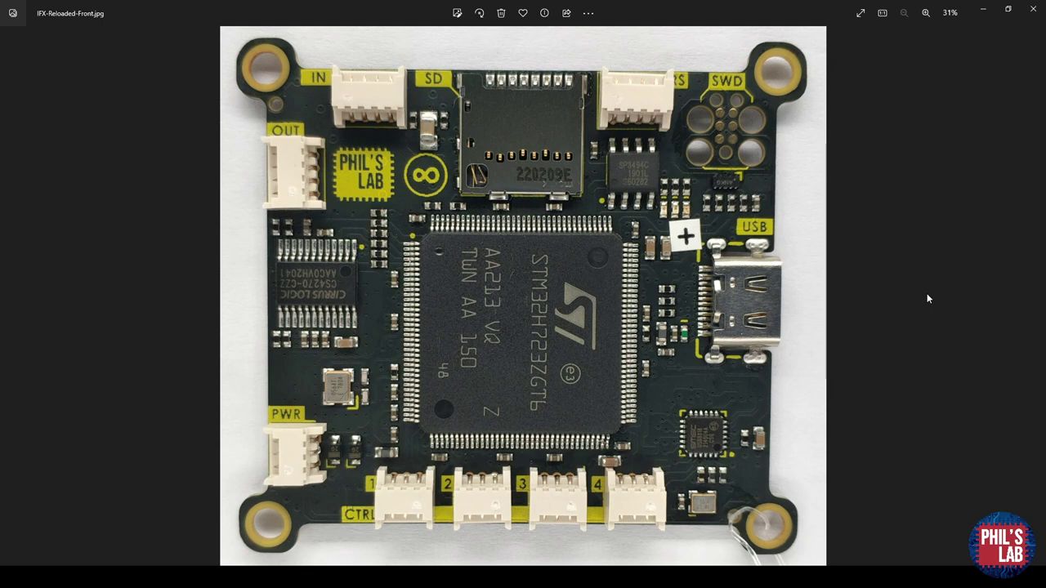
Advance from the front photo to the board's back side, then to Atlas-M2-Front.jpg.
left_click(1035, 297)
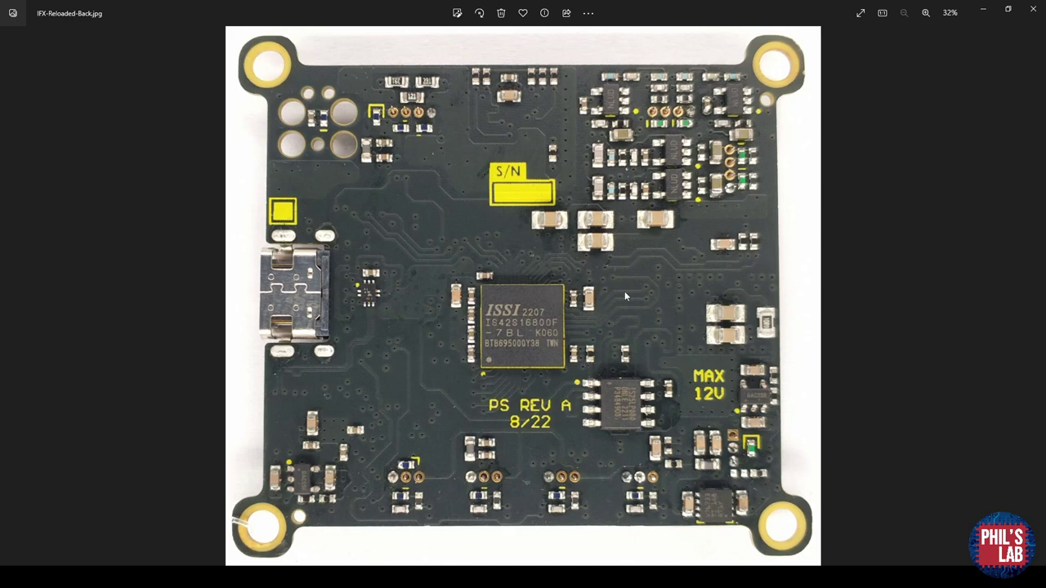
left_click(991, 277)
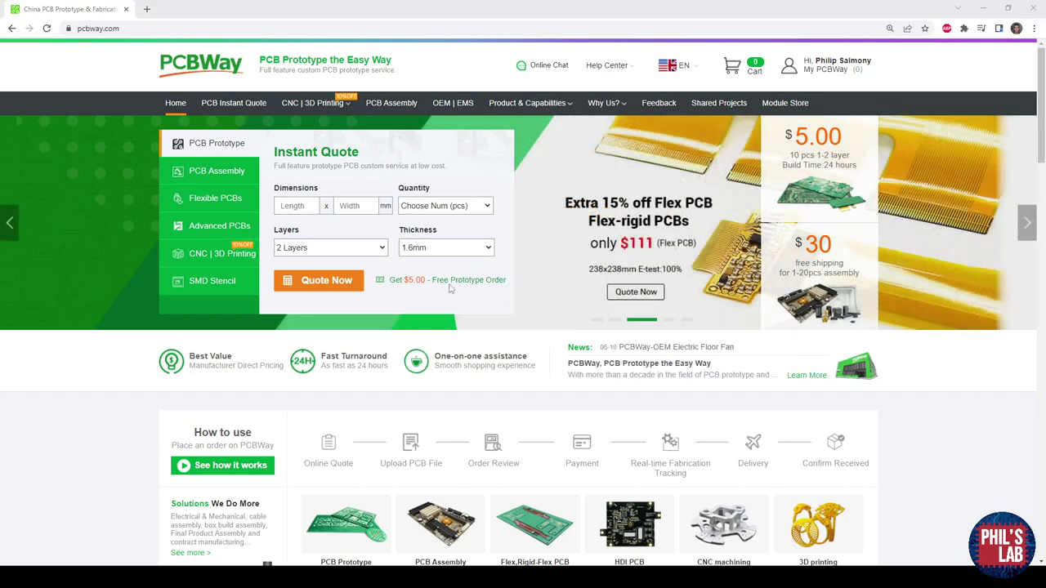
Select the promo code from the Advanced PCBs quote form and apply it for $10 credit.
left_click(196, 224)
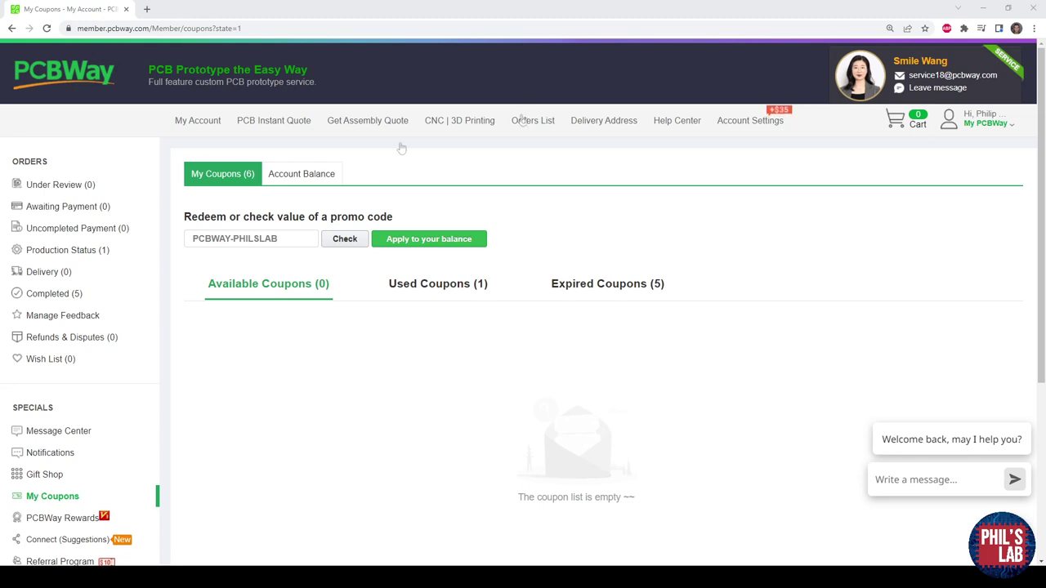
scroll(78, 425, "down", 1)
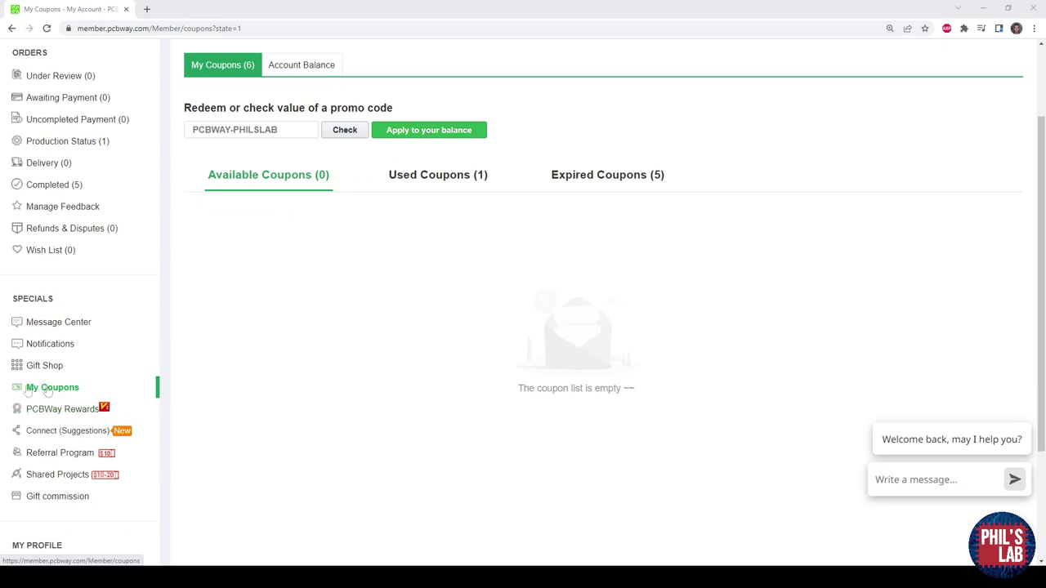
scroll(119, 370, "up", 1)
left_click_drag(278, 238, 186, 236)
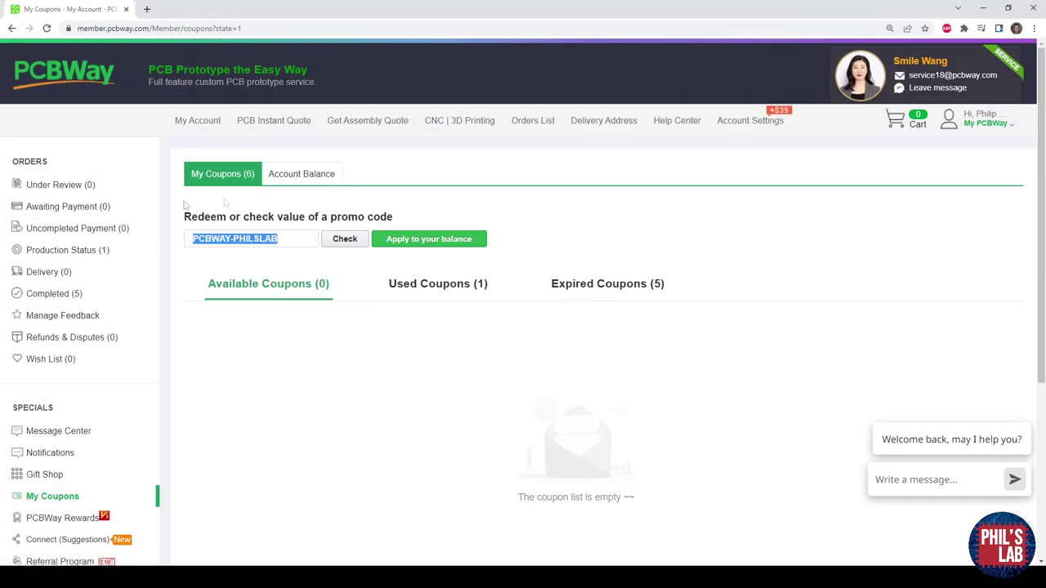
left_click(430, 244)
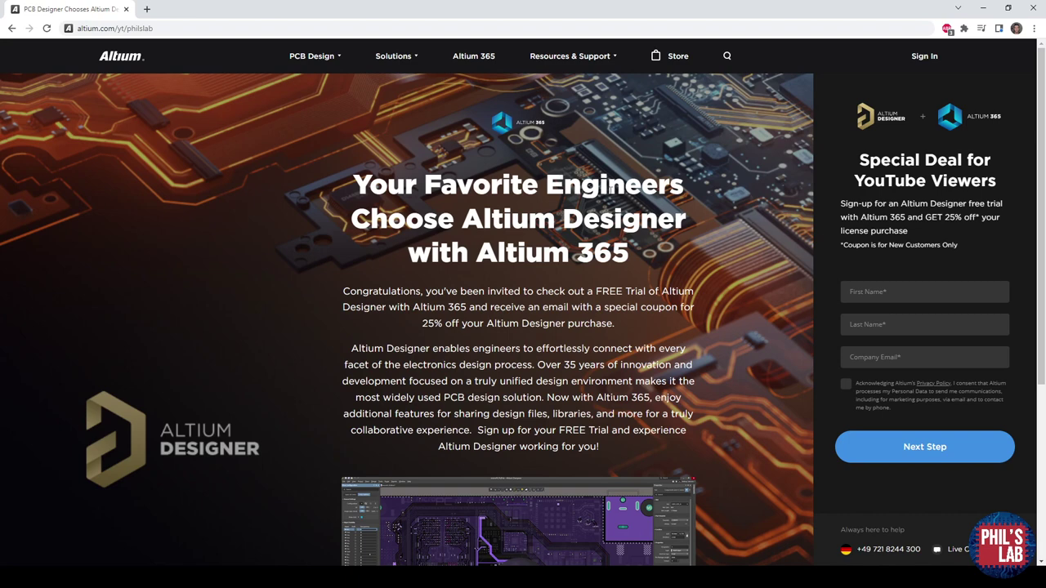
Select the offer page URL altium.com/yt/philslab in the address bar.
left_click(186, 29)
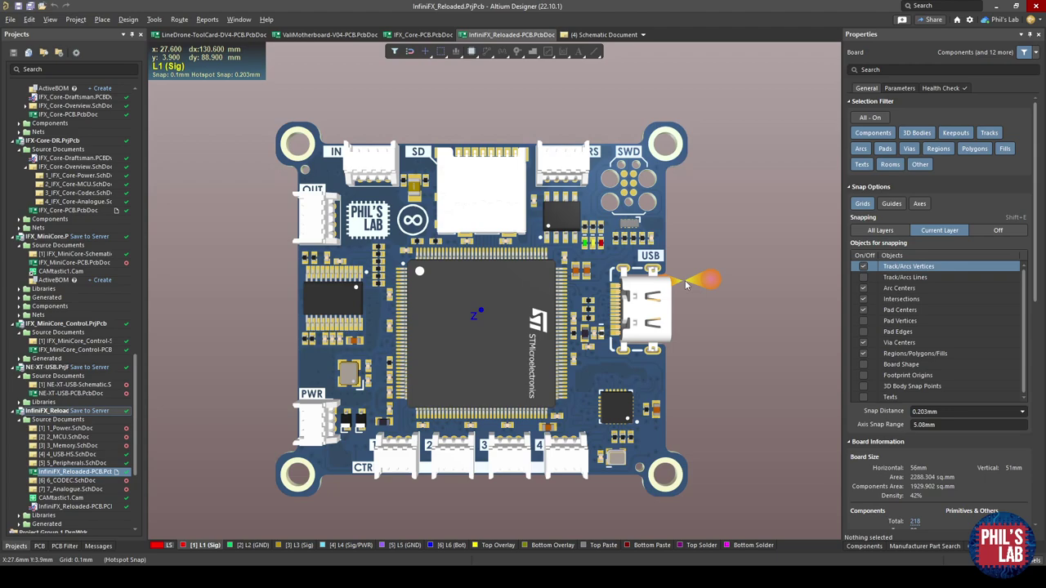
Flip the 3D InfiniFX board to its bottom side and back with V B, then zoom around it.
key("v")
key("b")
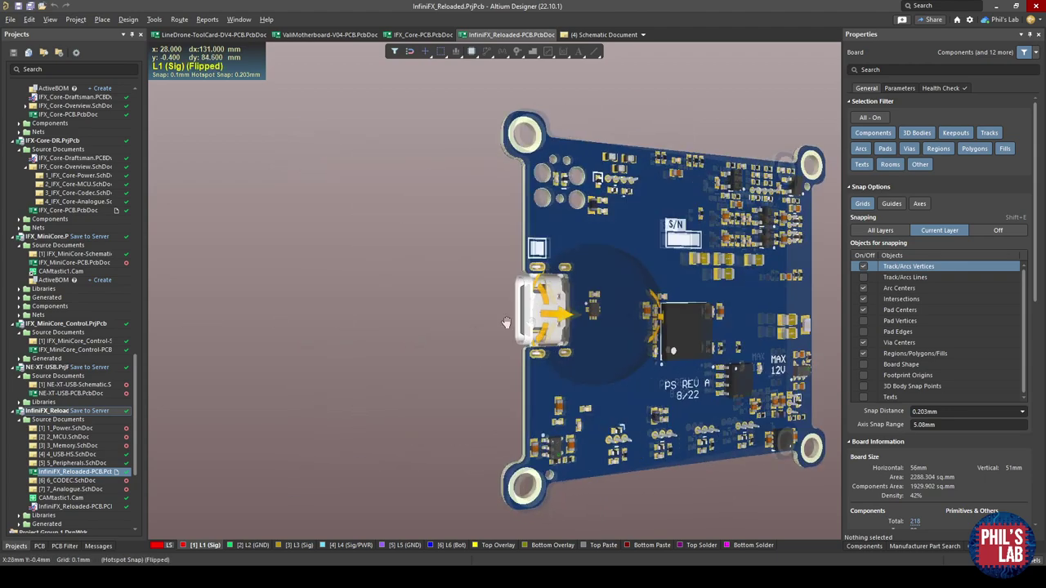
key("v")
key("b")
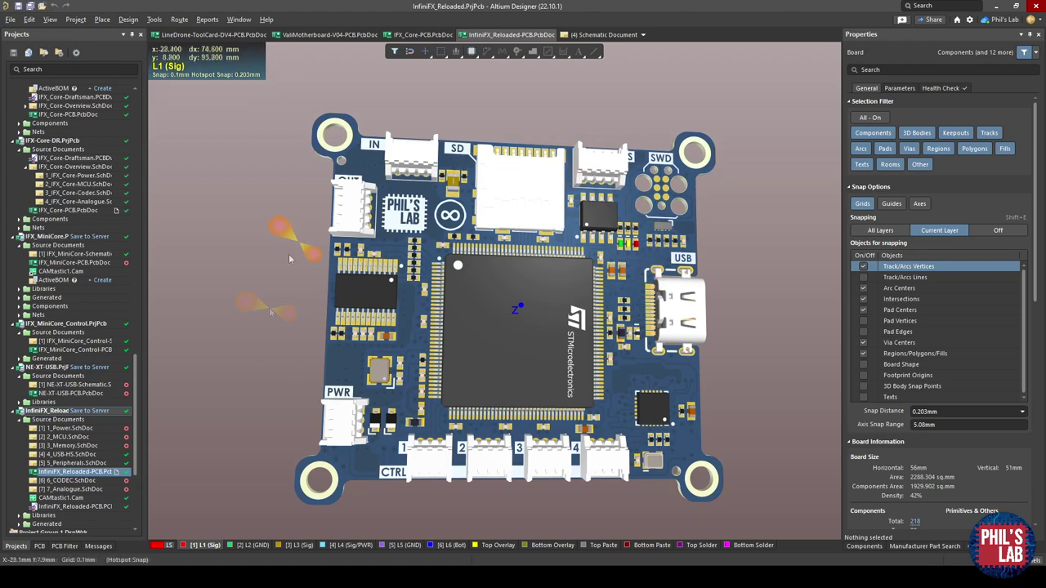
scroll(670, 168, "up", 5, "ctrl")
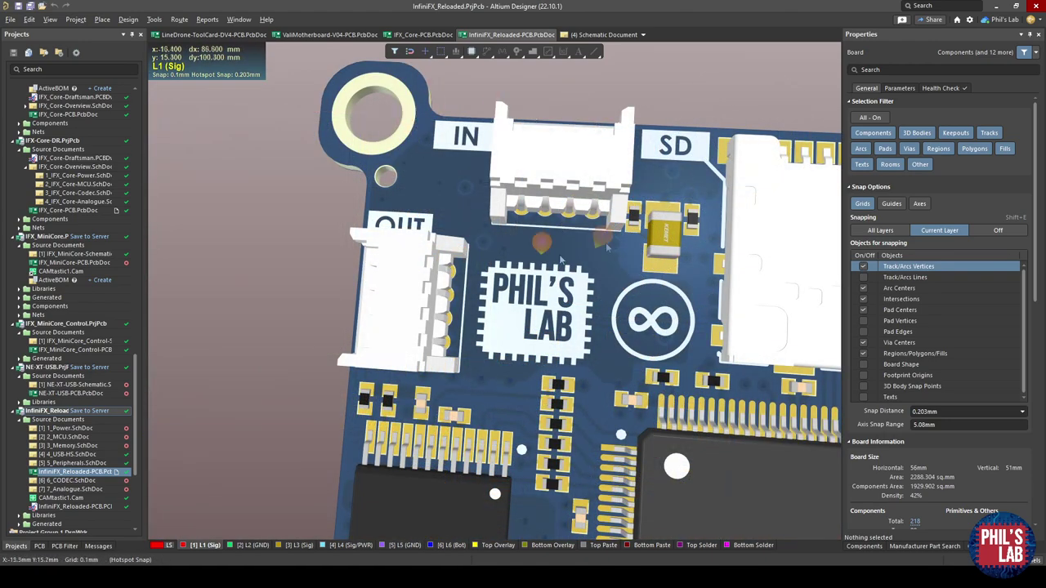
scroll(432, 326, "down", 3, "ctrl")
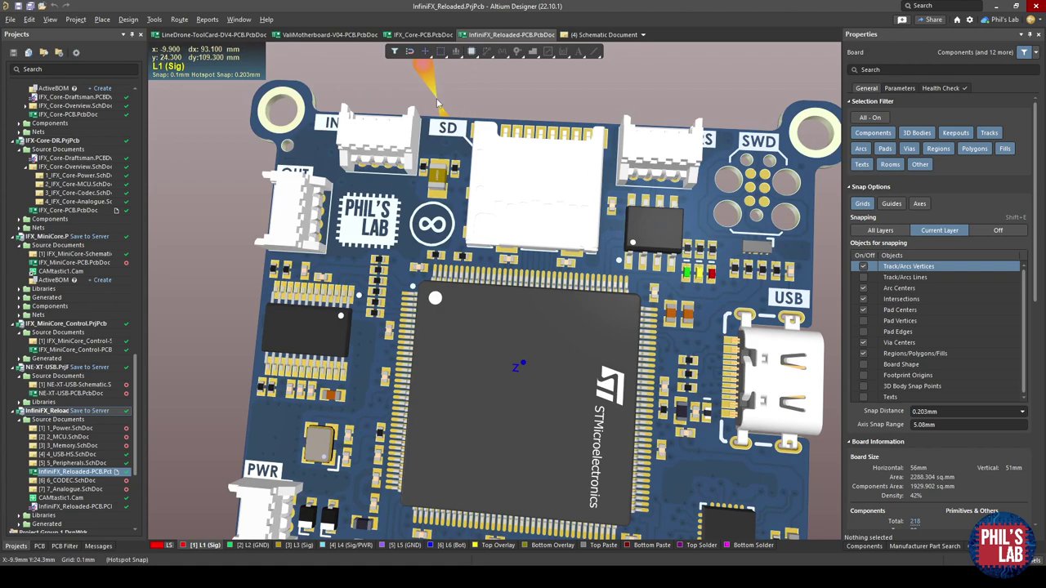
scroll(442, 204, "down", 3, "ctrl")
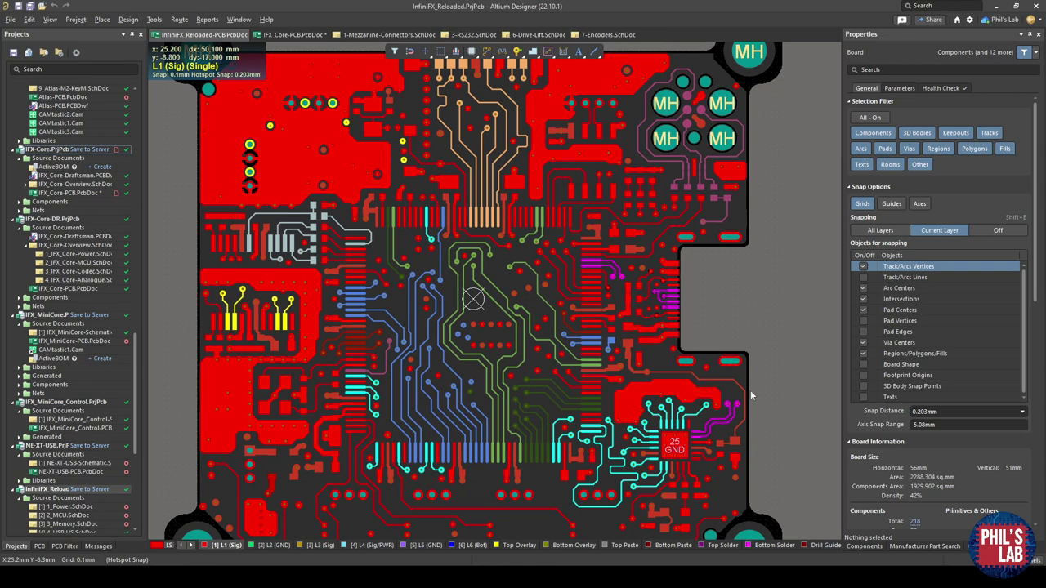
Check the snap grid sizes and select resistors R602, R206, R207, R208 and R209.
scroll(523, 301, "down", 1, "ctrl")
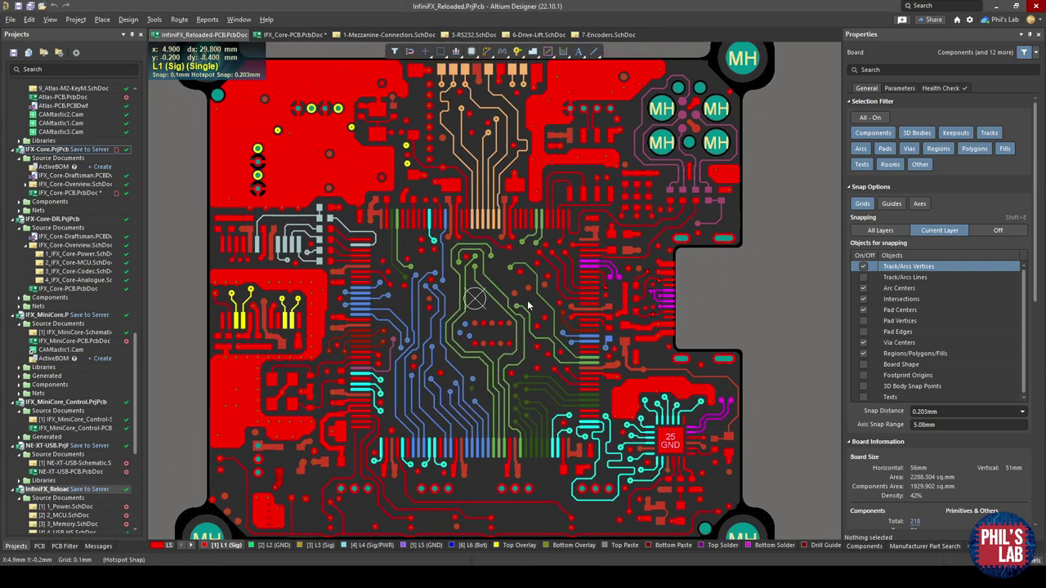
key("g")
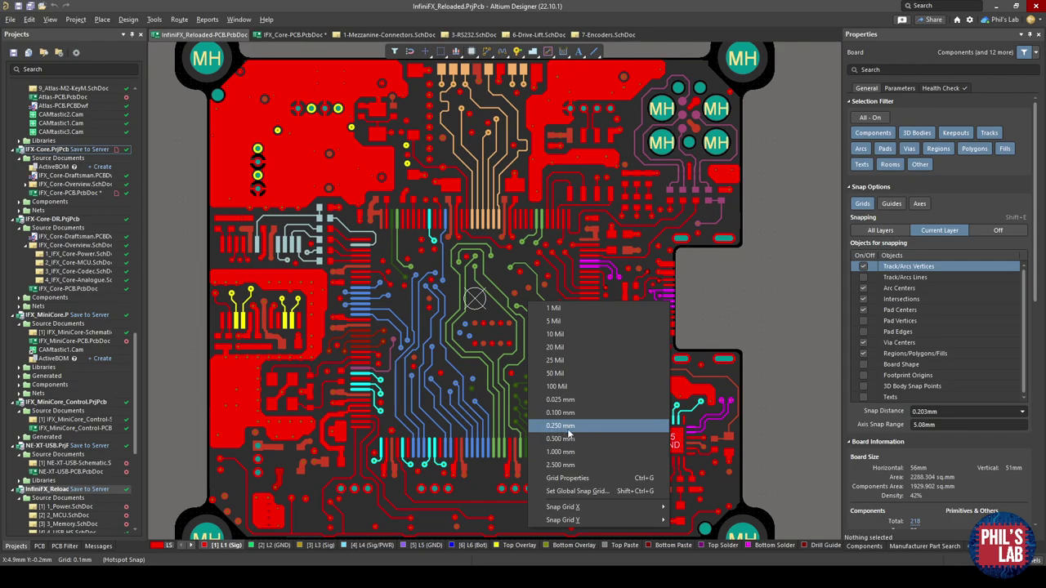
left_click(714, 302)
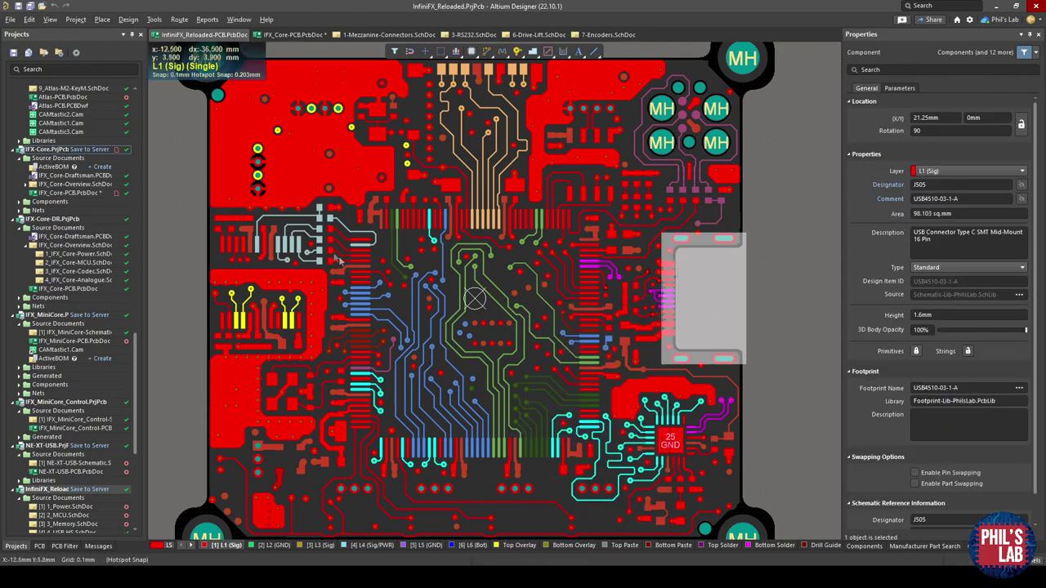
scroll(713, 302, "up", 5, "ctrl")
scroll(315, 237, "up", 1, "ctrl")
left_click(332, 169)
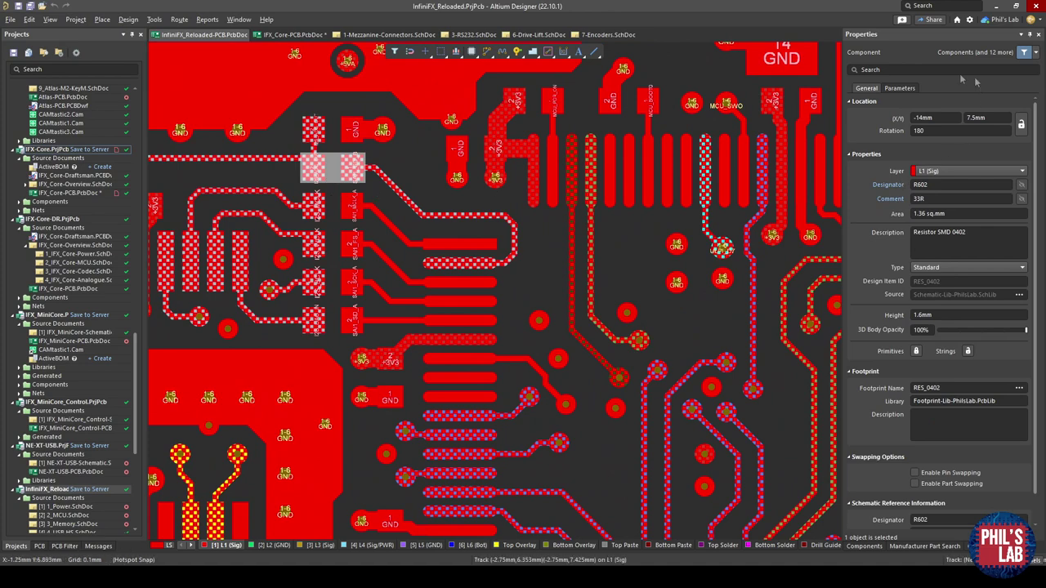
left_click(333, 204)
left_click(332, 244)
left_click(334, 282)
left_click(333, 320)
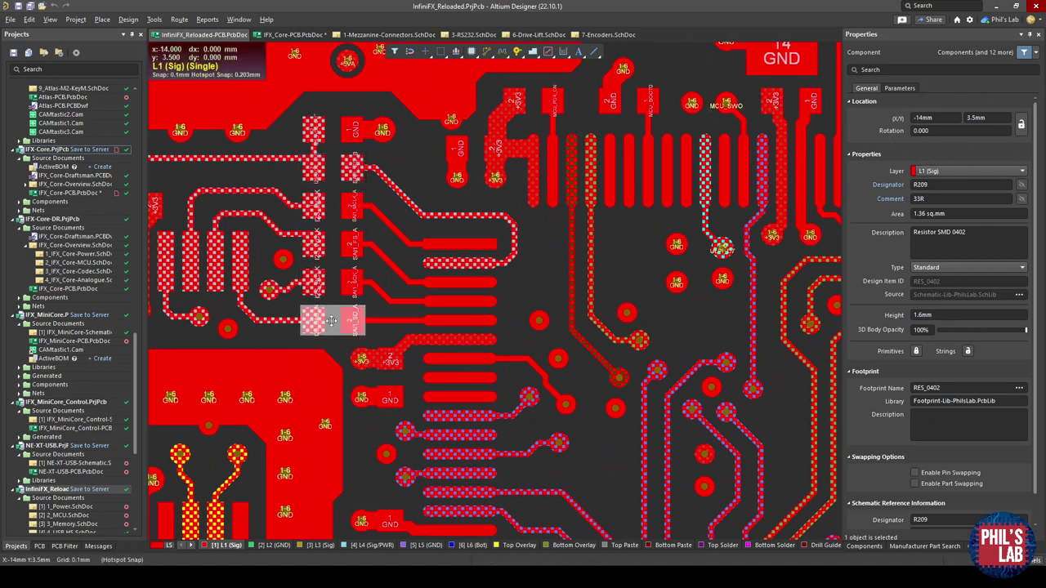
Measure the pad spacing between adjacent 33R resistors, about 0.318 mm, then view in 3D.
scroll(331, 322, "up", 1, "ctrl")
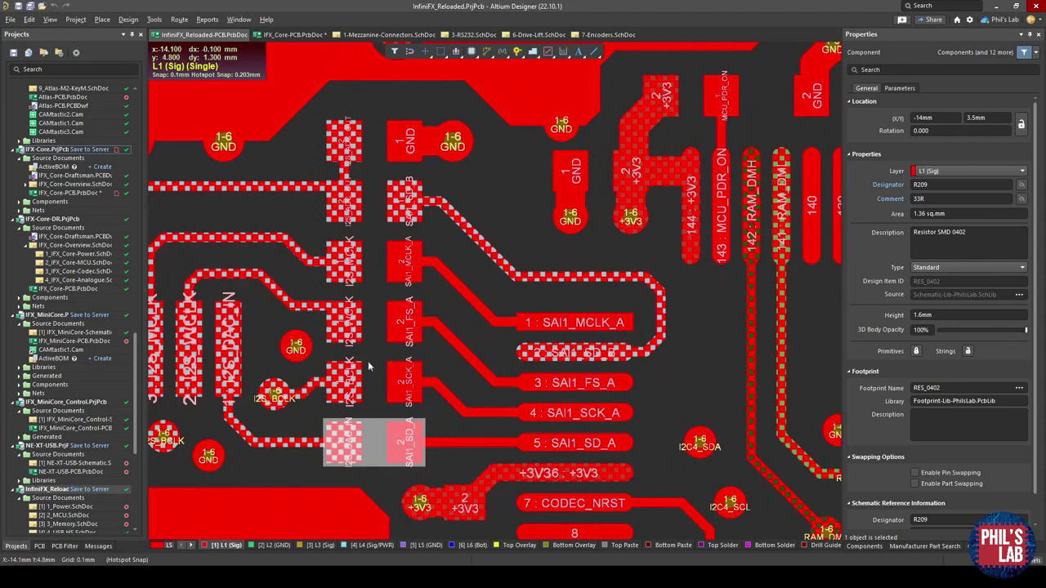
scroll(375, 343, "up", 1, "ctrl")
key("ctrl+m")
left_click(317, 329)
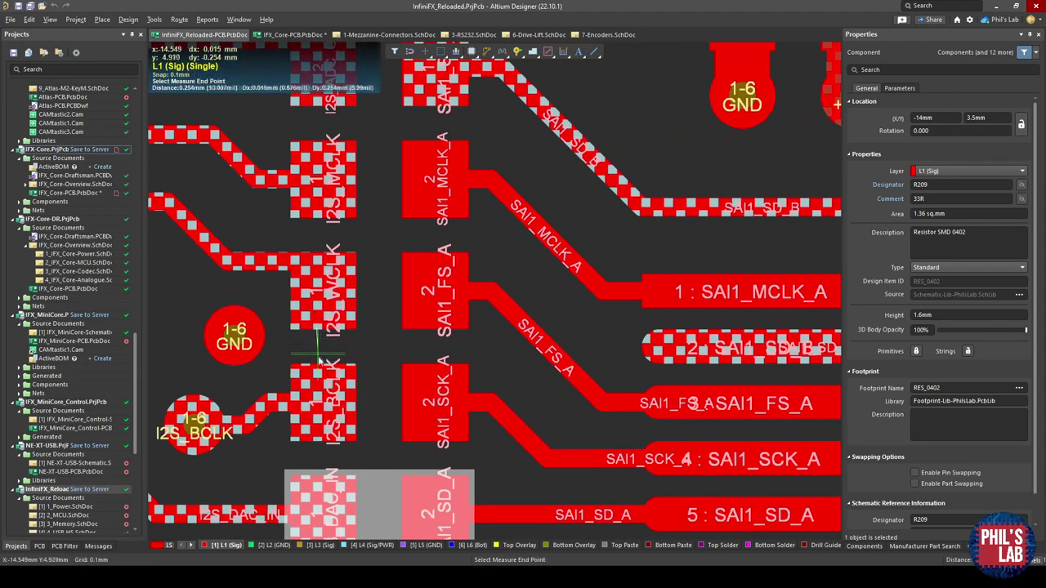
left_click(318, 365)
key("Escape")
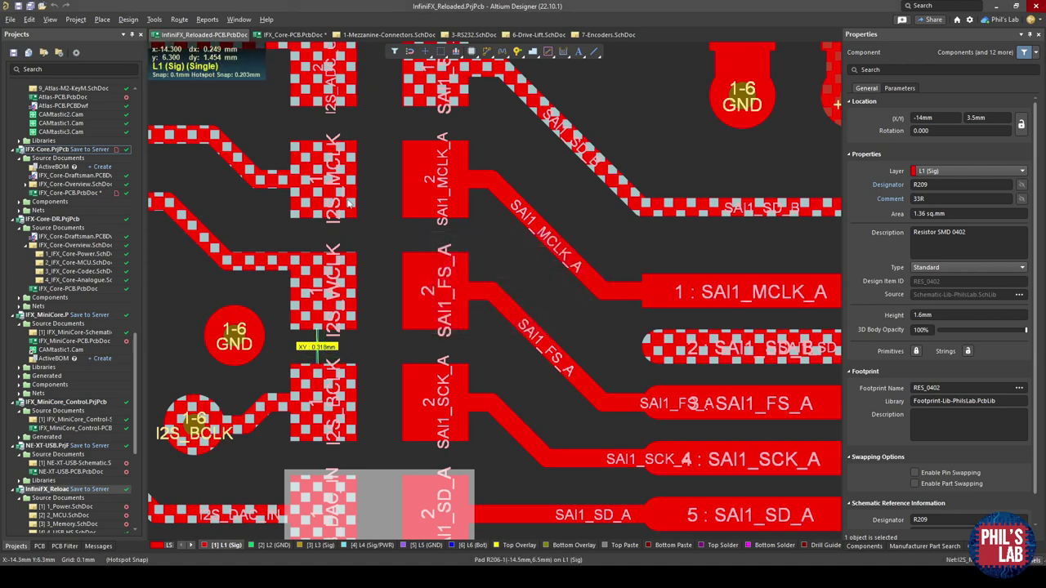
scroll(350, 237, "down", 2, "ctrl")
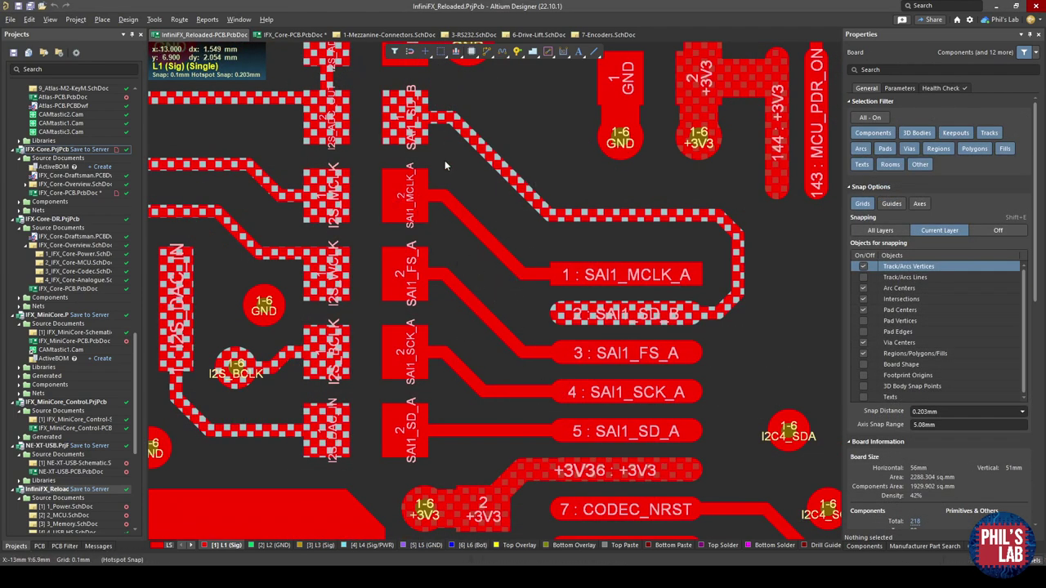
scroll(444, 166, "down", 1, "ctrl")
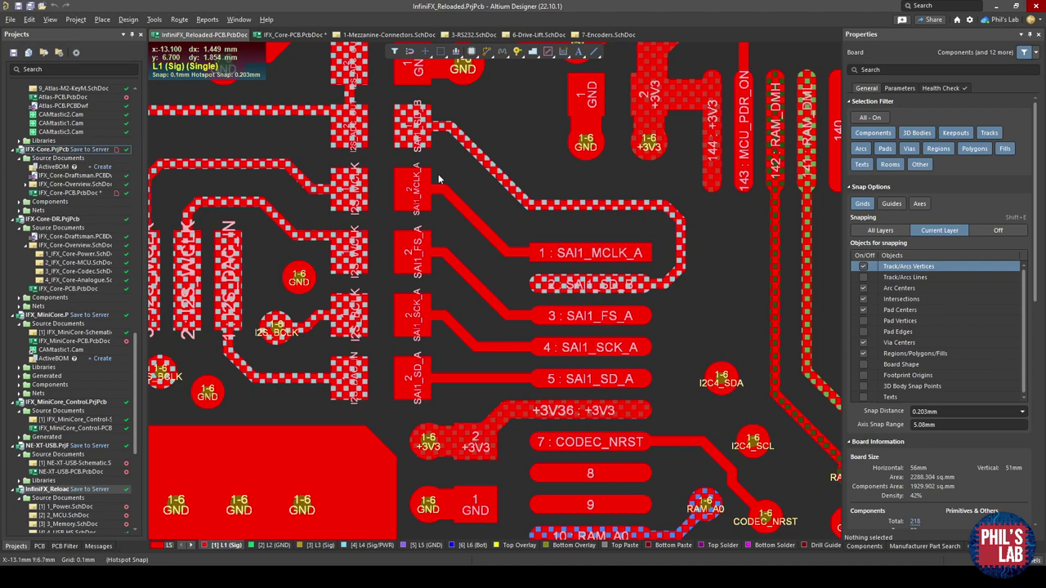
key("3")
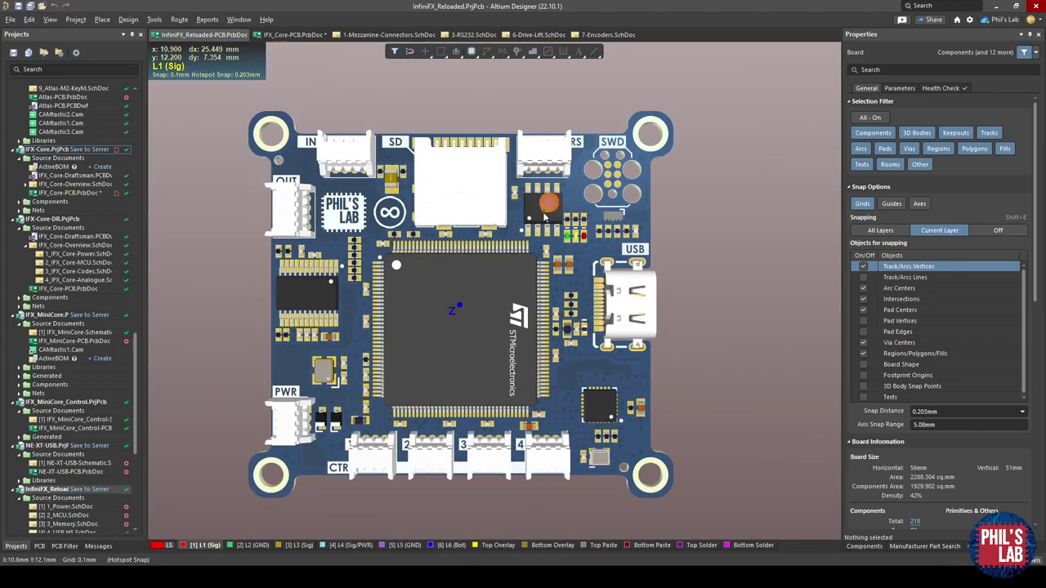
scroll(544, 216, "up", 3, "ctrl")
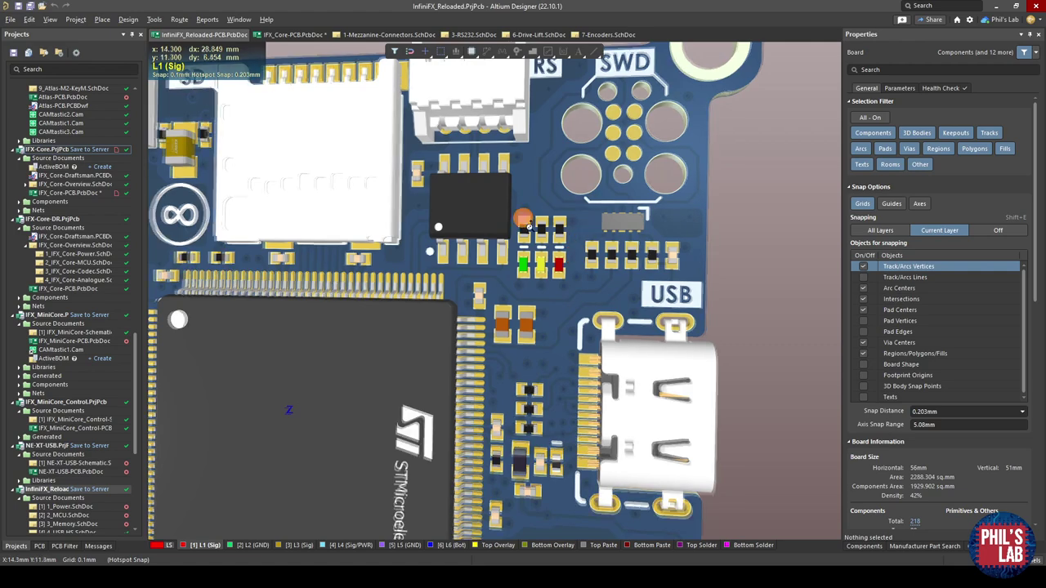
scroll(527, 224, "up", 2, "ctrl")
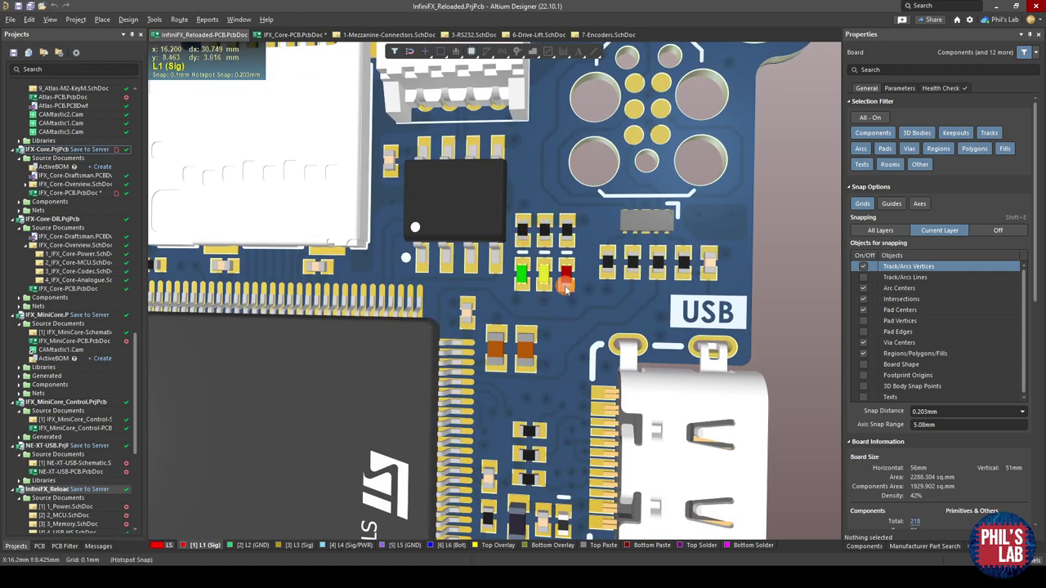
scroll(565, 288, "down", 2, "ctrl")
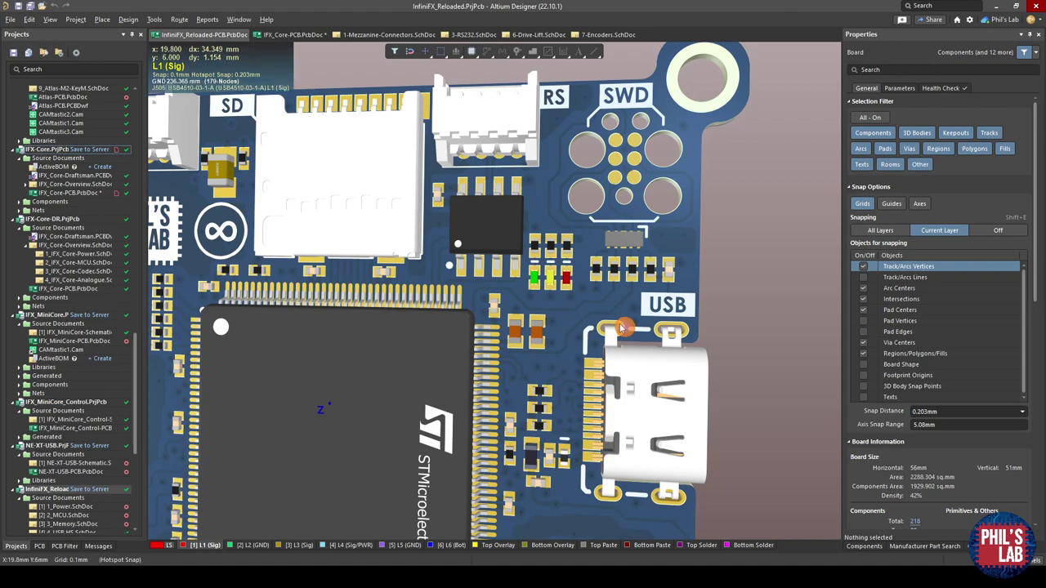
right_click_drag(621, 327, 645, 284)
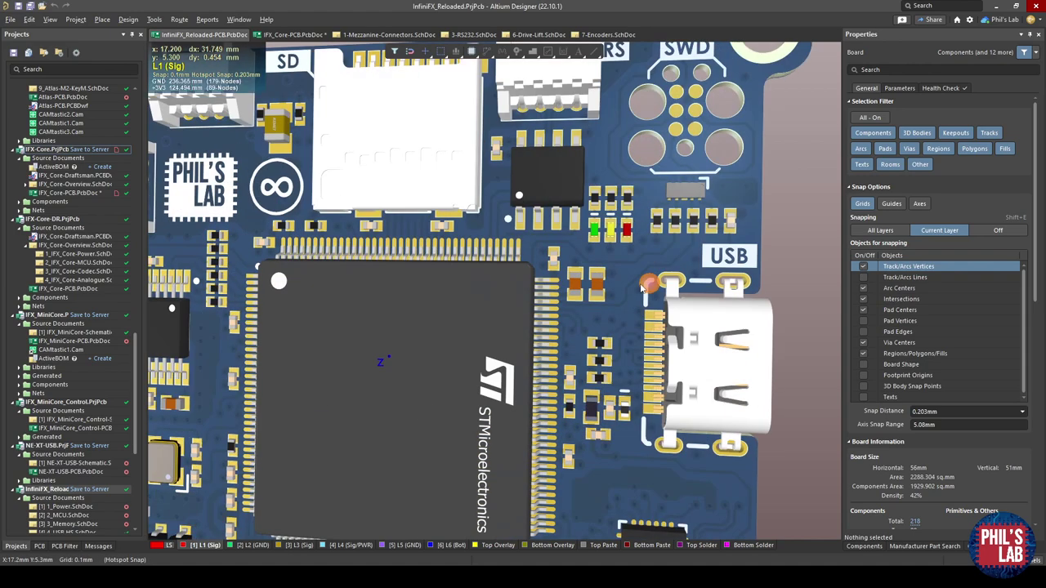
scroll(642, 288, "down", 3, "ctrl")
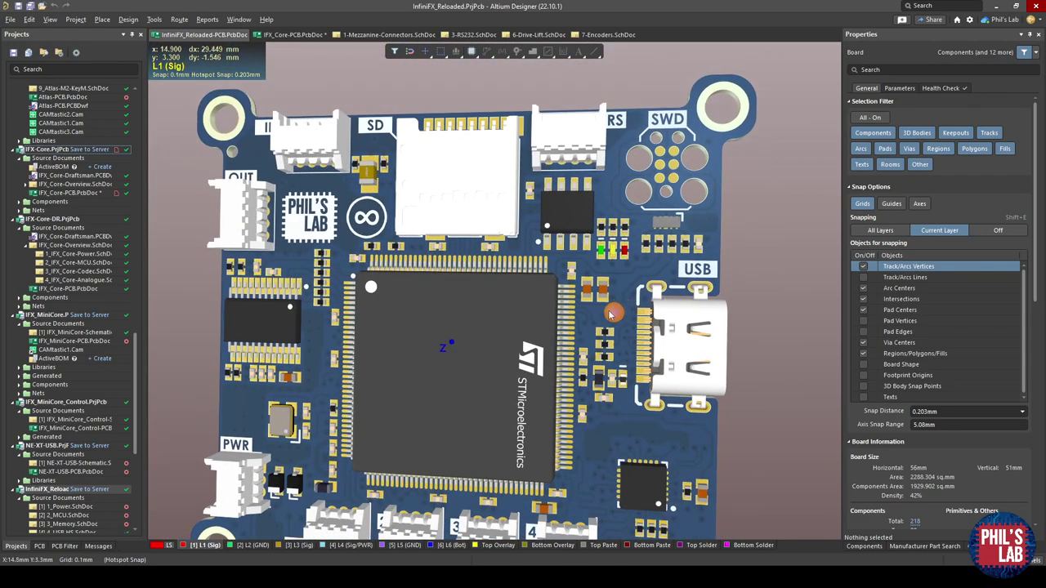
Set a 0.025 mm snap grid in 2D and move R602 into line with its neighbours.
key("2")
scroll(400, 313, "up", 3, "ctrl")
key("g")
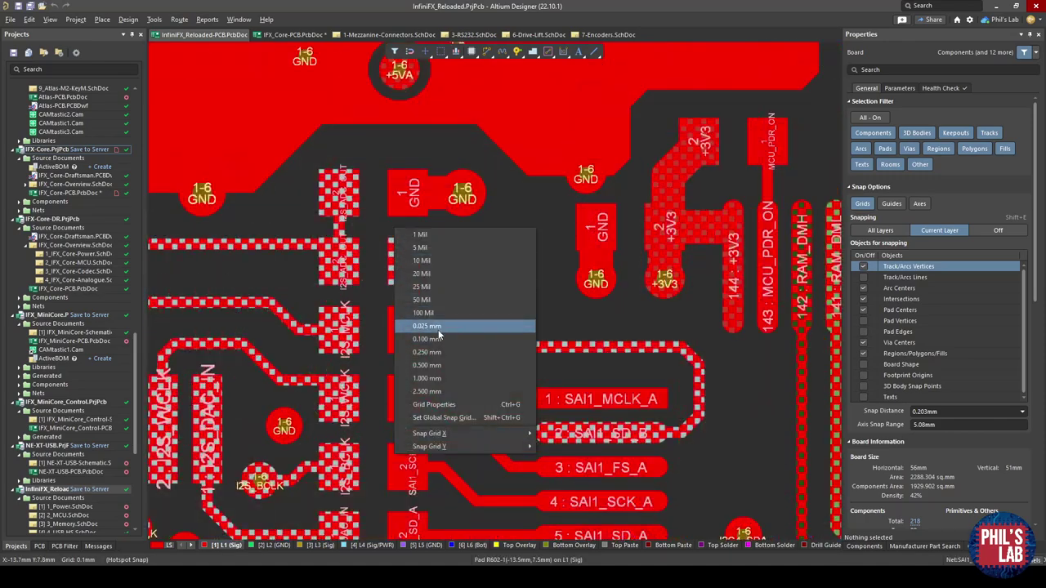
left_click(400, 314)
scroll(400, 312, "up", 2, "ctrl")
left_click_drag(375, 257, 399, 264)
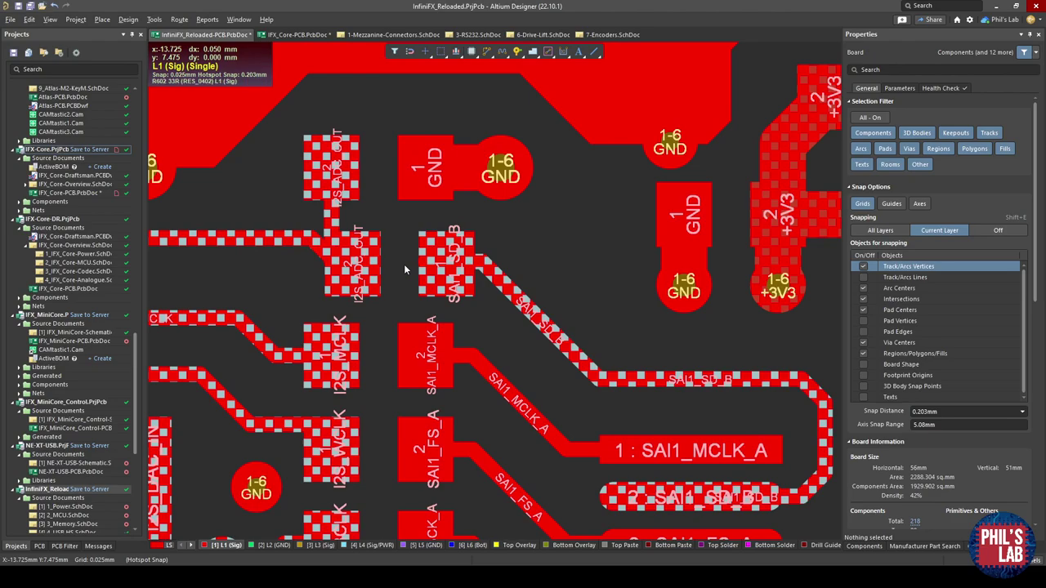
Check R602's new alignment in 3D, then return to the 2D layer view.
key("3")
scroll(403, 264, "down", 5, "ctrl")
scroll(352, 253, "up", 3, "ctrl")
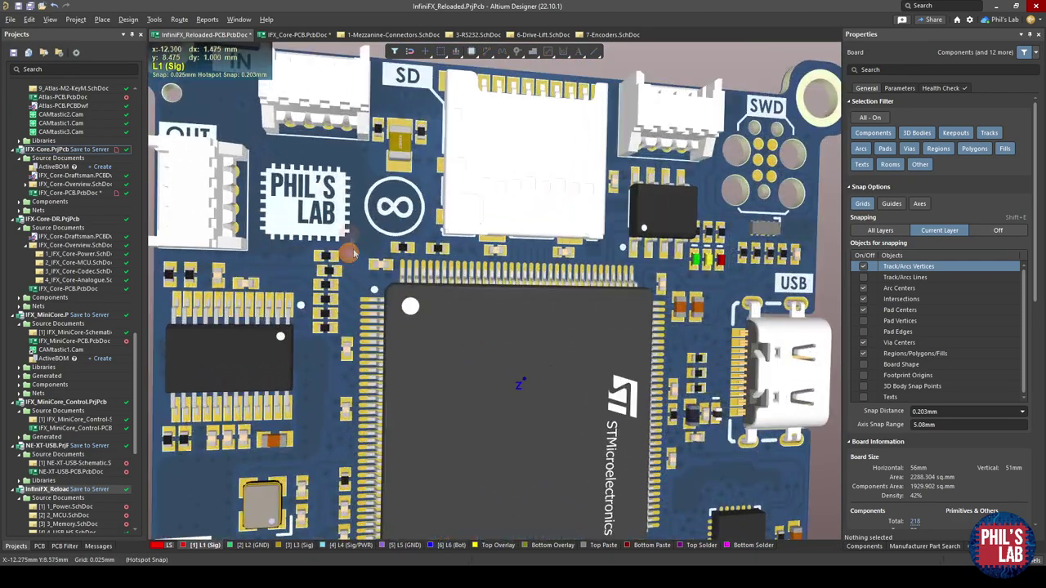
scroll(339, 273, "up", 2, "ctrl")
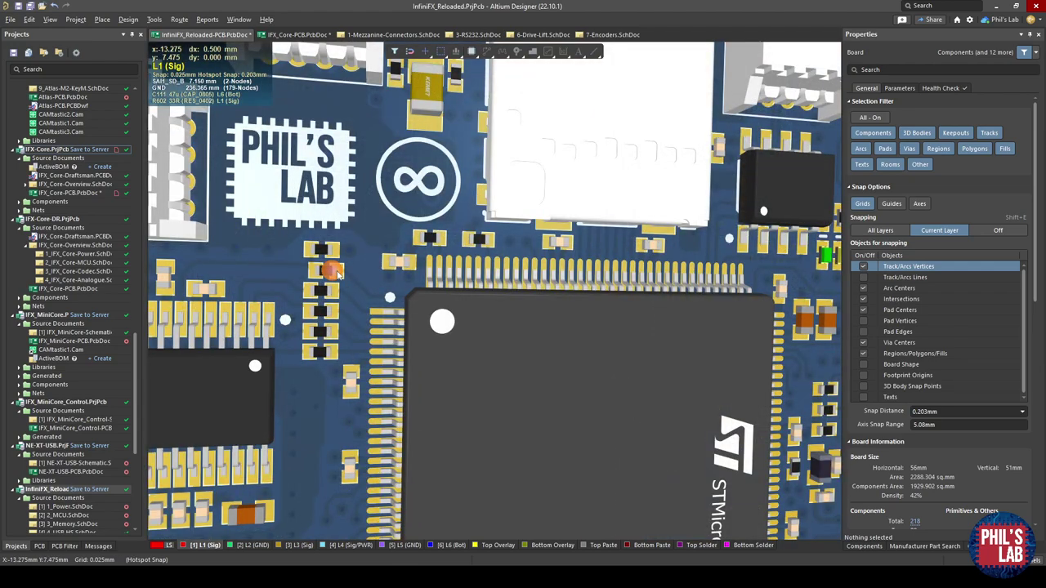
key("2")
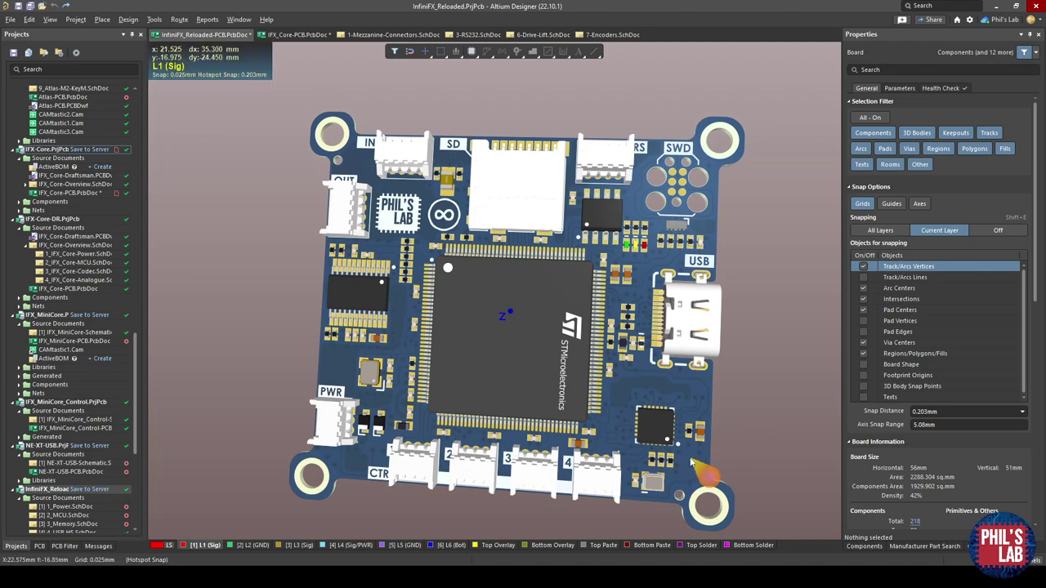
Orbit the 3D InfiniFX board, flip it with V B, and tilt the underside for inspection.
right_click_drag(658, 430, 605, 404)
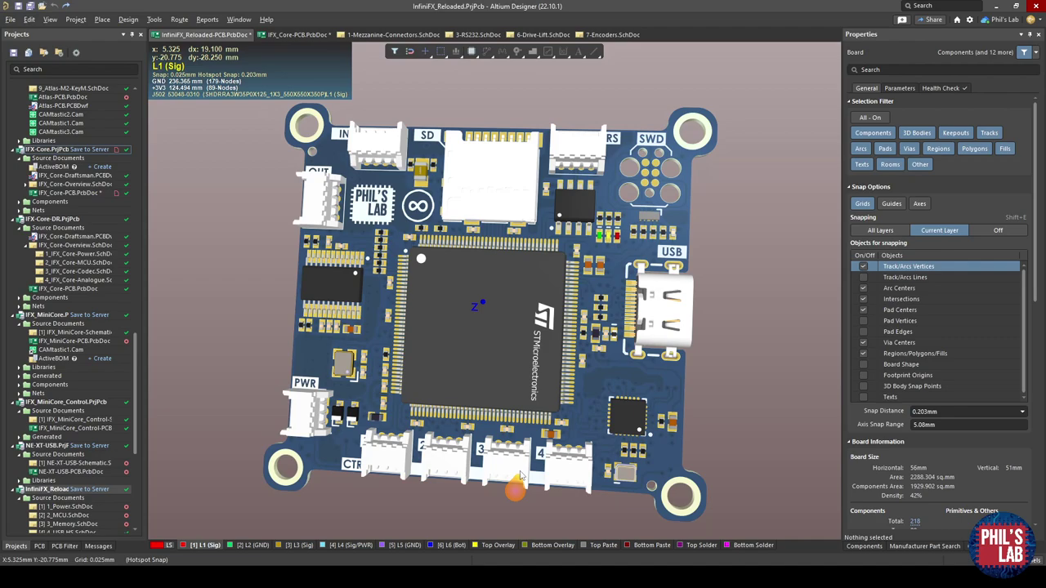
right_click_drag(519, 478, 567, 444, "shift")
scroll(621, 465, "up", 4, "ctrl")
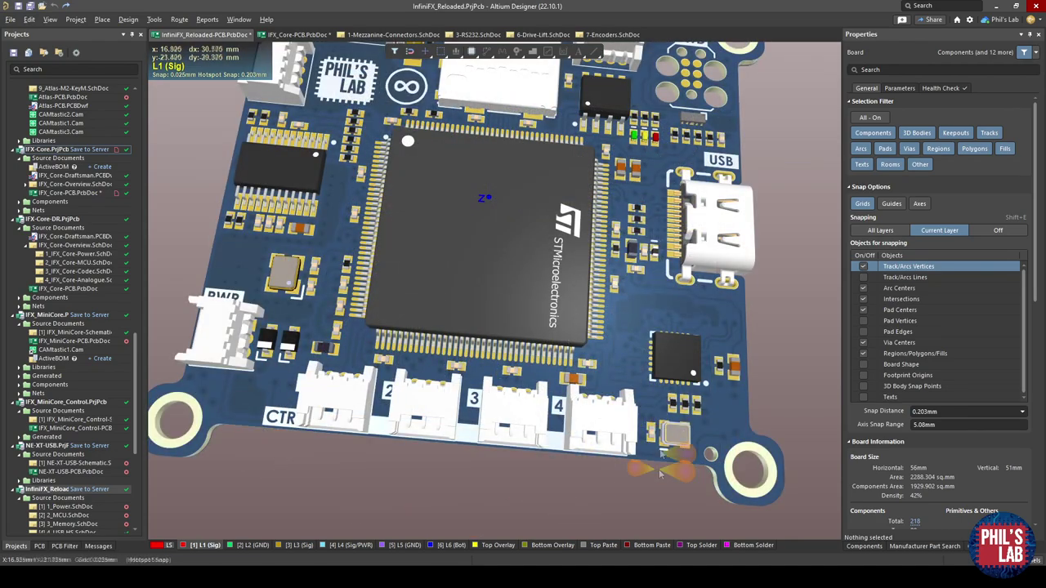
right_click_drag(587, 398, 360, 429, "shift")
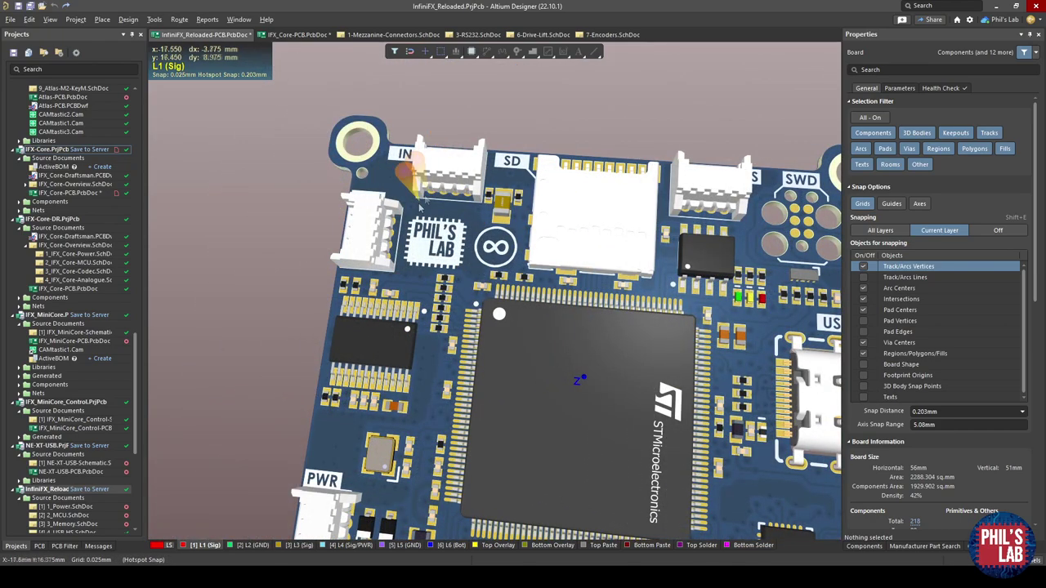
key("v")
key("b")
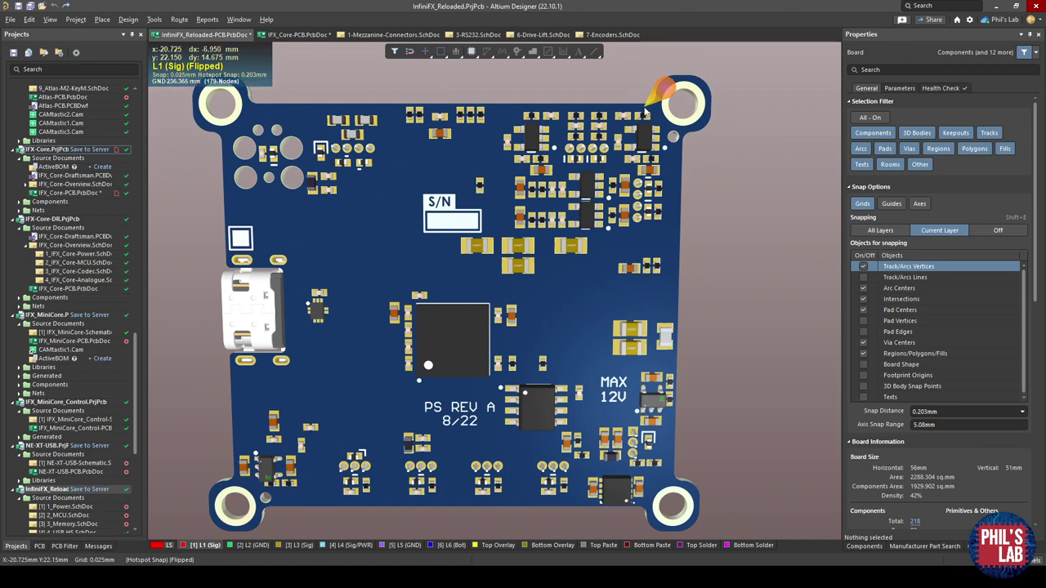
right_click_drag(433, 331, 428, 322, "shift")
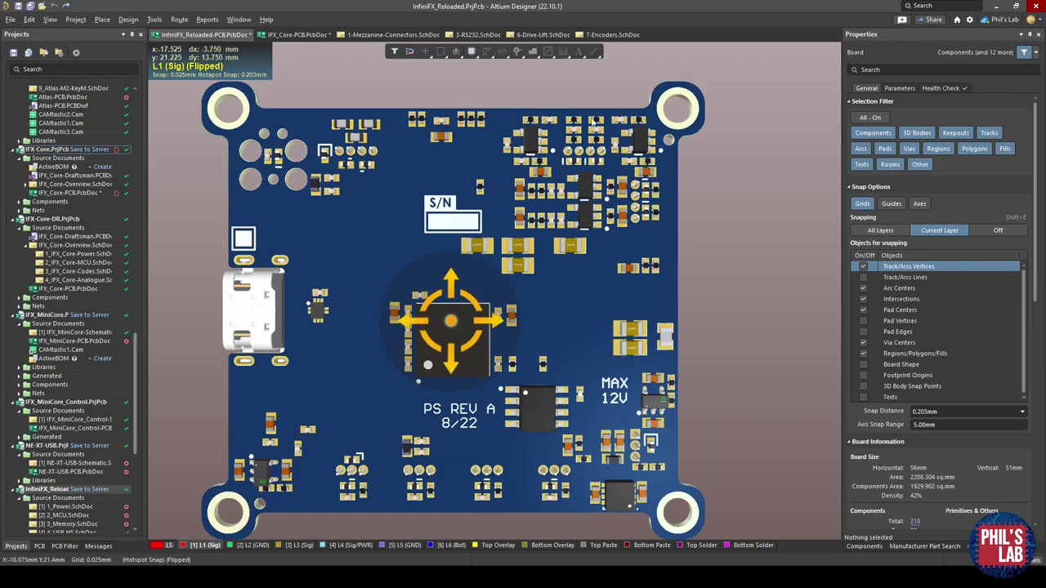
right_click_drag(669, 139, 613, 232, "shift")
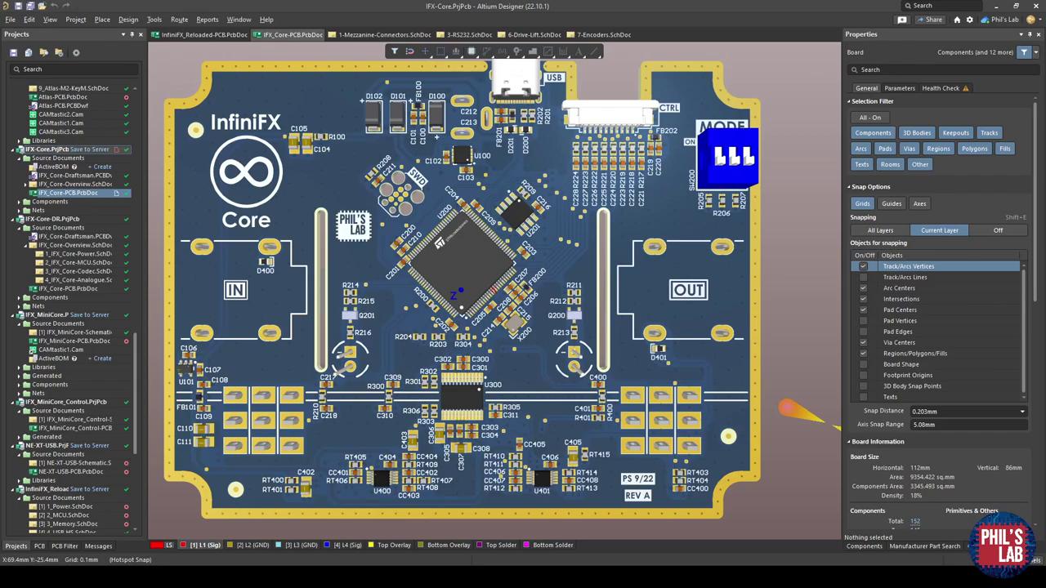
scroll(585, 205, "up", 5, "ctrl")
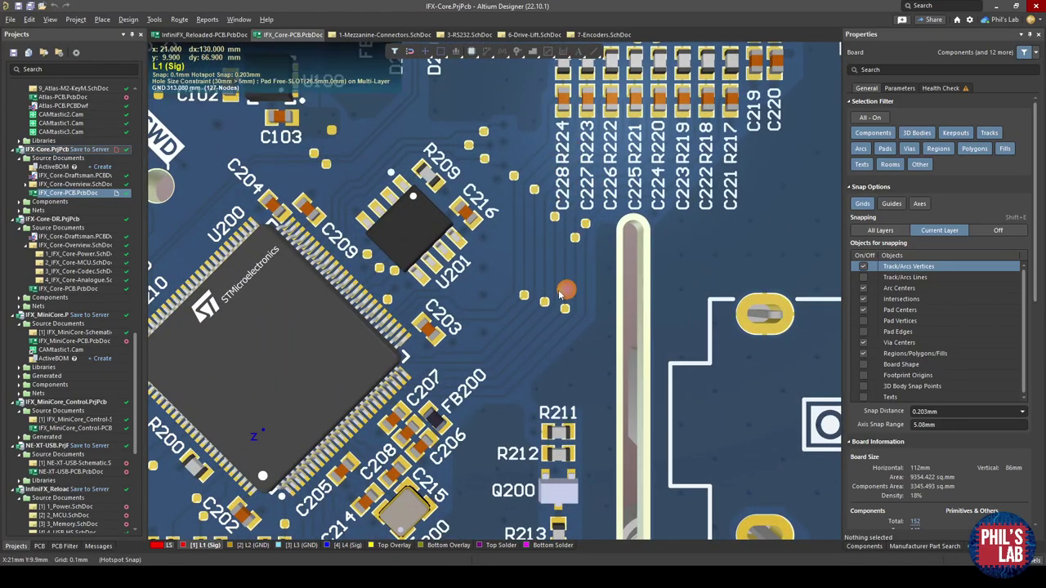
scroll(490, 310, "up", 2, "ctrl")
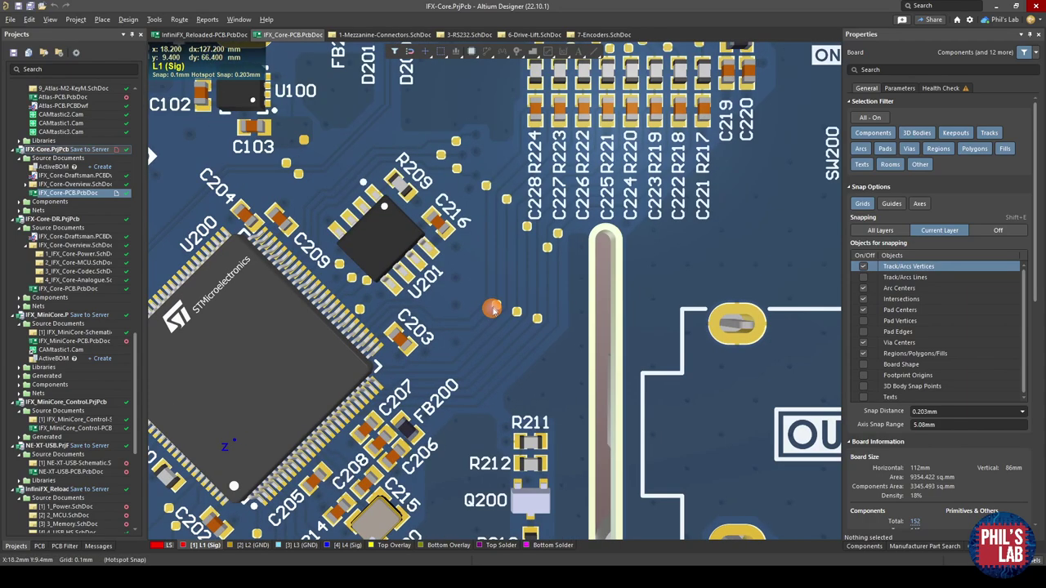
scroll(474, 327, "up", 1, "ctrl")
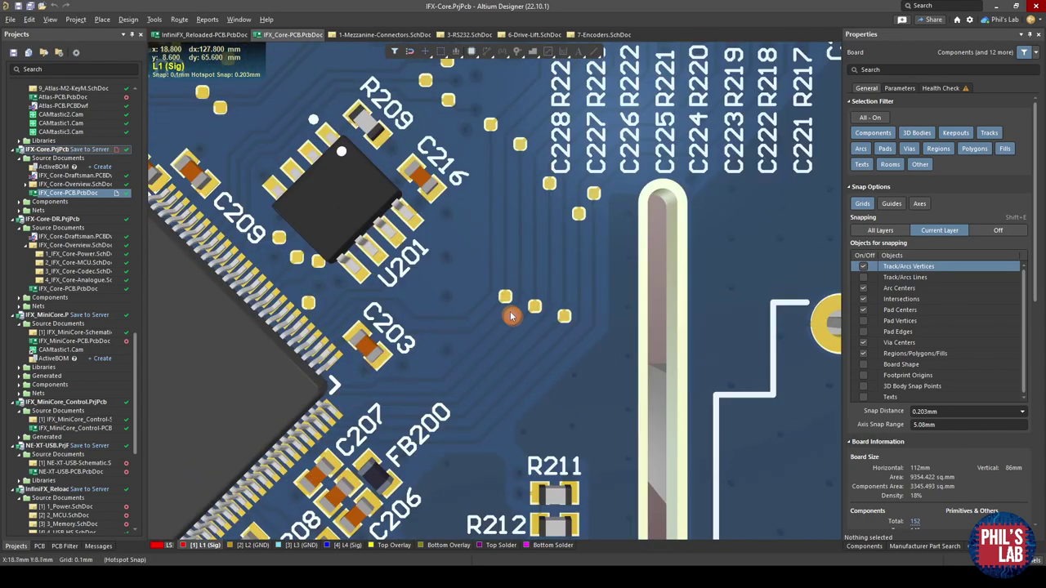
right_click_drag(539, 276, 466, 346)
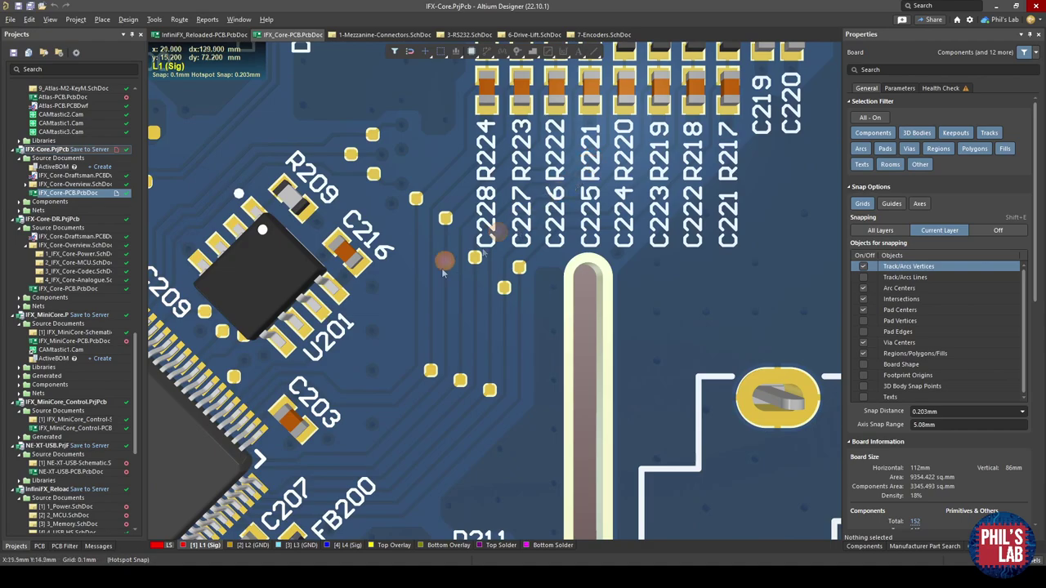
Show the top layer alone in 2D and slide tracks ADC1_IN19 and ADC1_IN17 sideways.
key("shift+s")
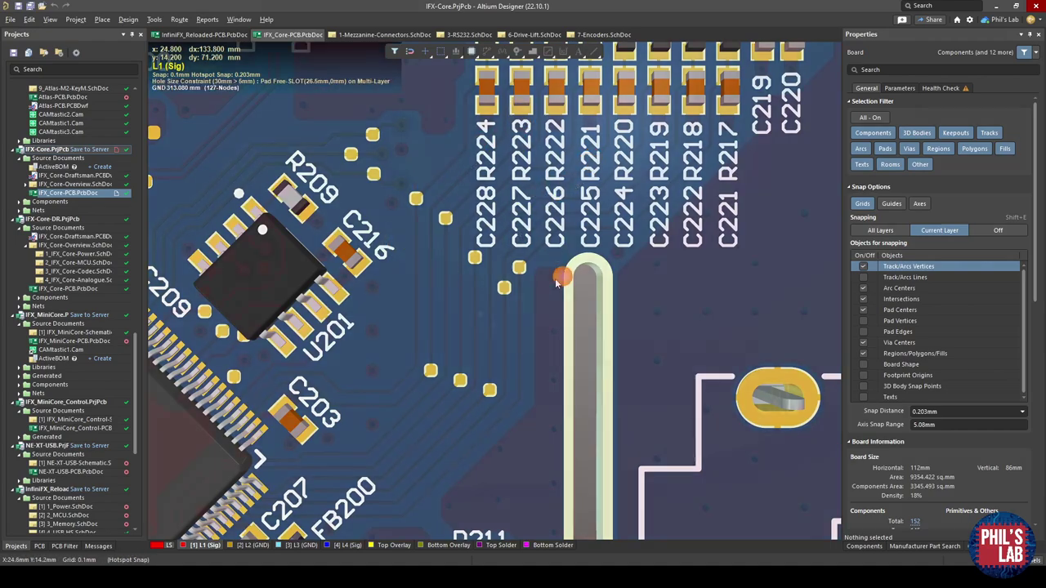
key("2")
scroll(384, 319, "up", 1, "ctrl")
left_click_drag(382, 362, 470, 397)
left_click_drag(588, 399, 489, 386)
Undo the last track move and pan across the remaining ADC tracks.
scroll(520, 387, "down", 1, "ctrl")
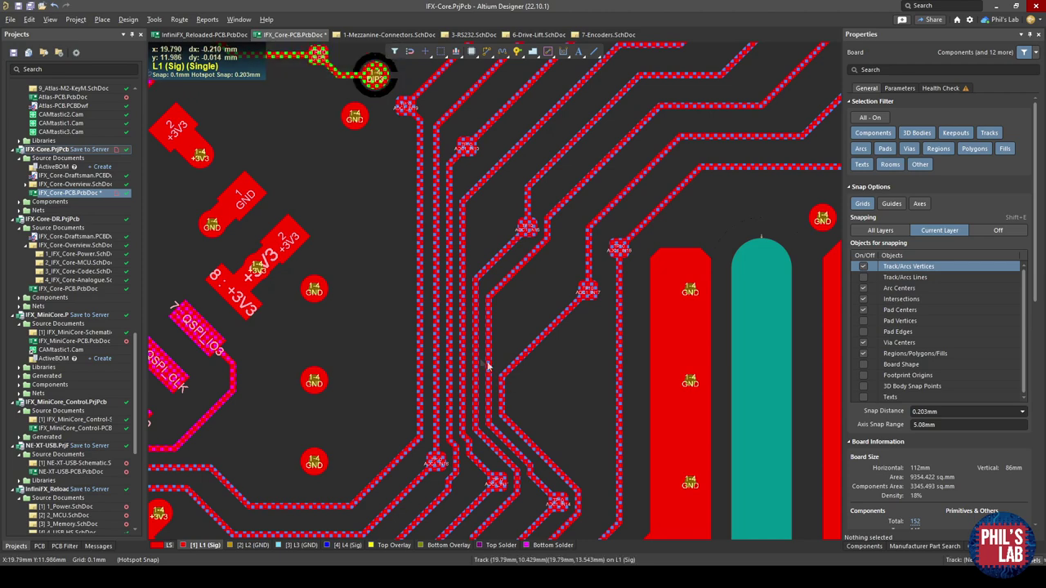
scroll(513, 381, "up", 4, "ctrl")
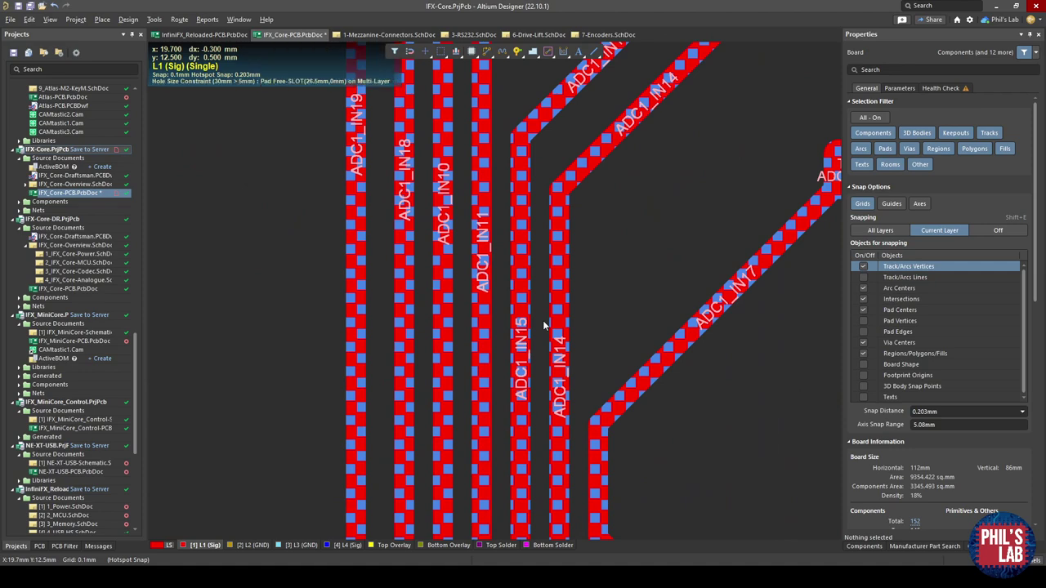
scroll(541, 326, "down", 5, "ctrl")
scroll(537, 327, "up", 2, "ctrl")
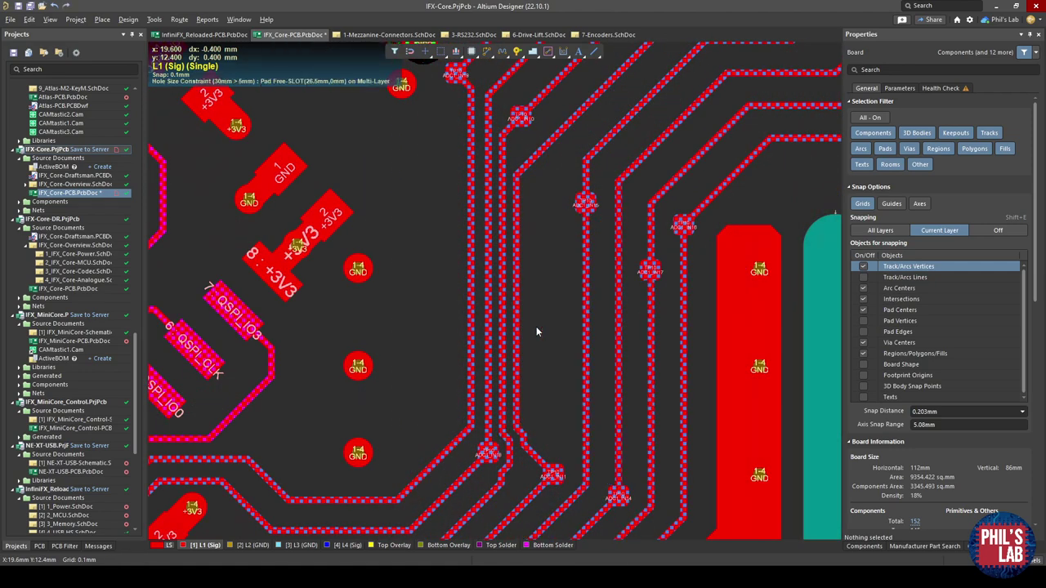
key("ctrl+z")
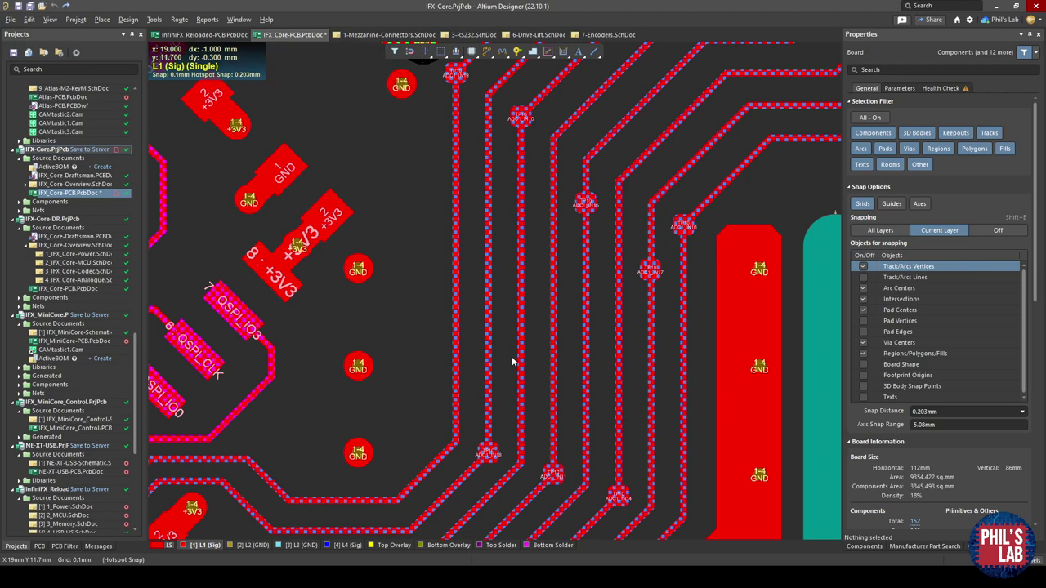
right_click_drag(513, 360, 472, 402)
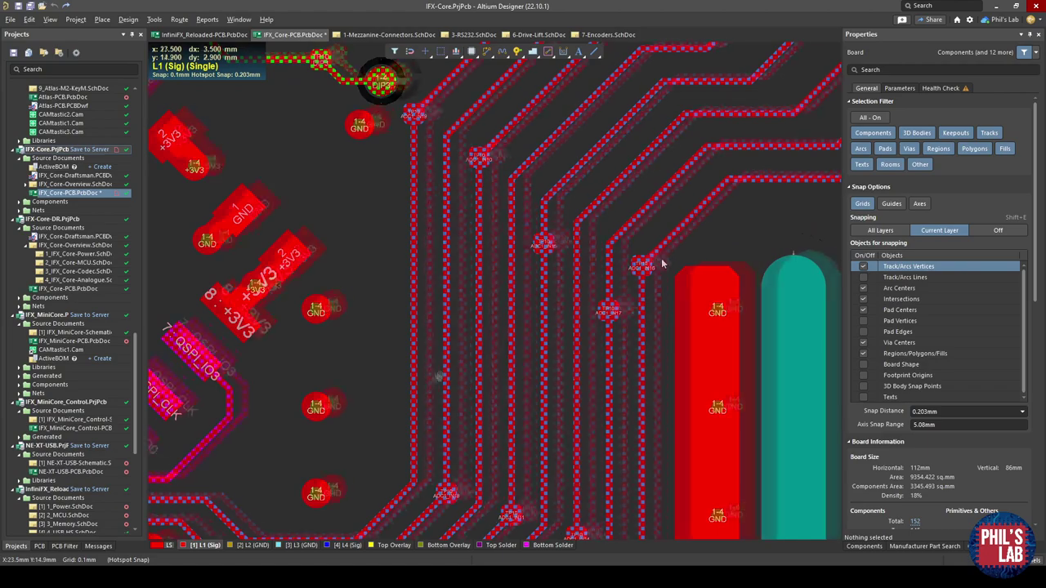
right_click_drag(428, 378, 617, 323)
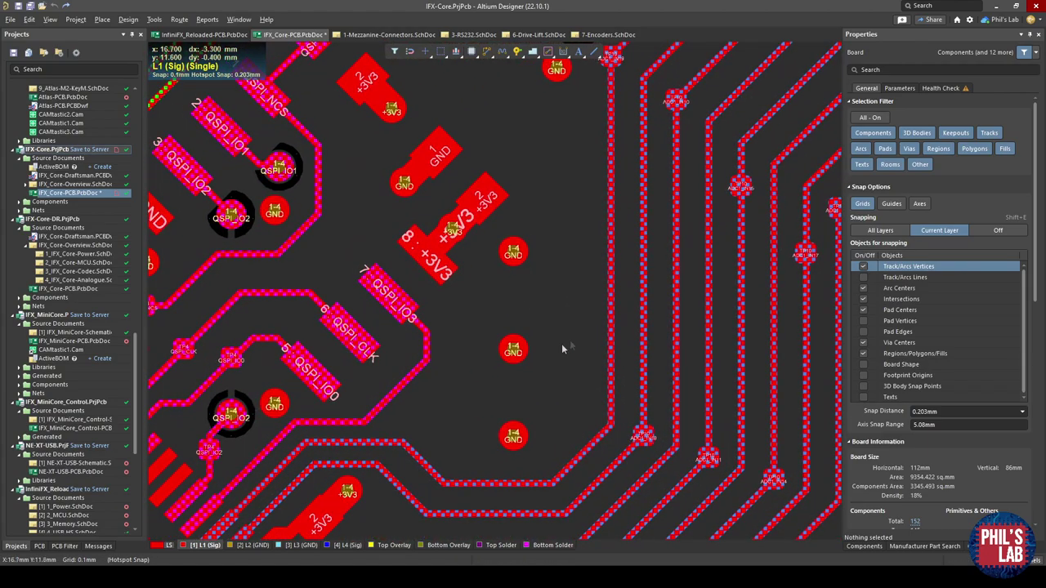
Route a track into the QSPI_IO3 pad with Ctrl+W and follow the track along the board.
scroll(473, 362, "up", 2, "ctrl")
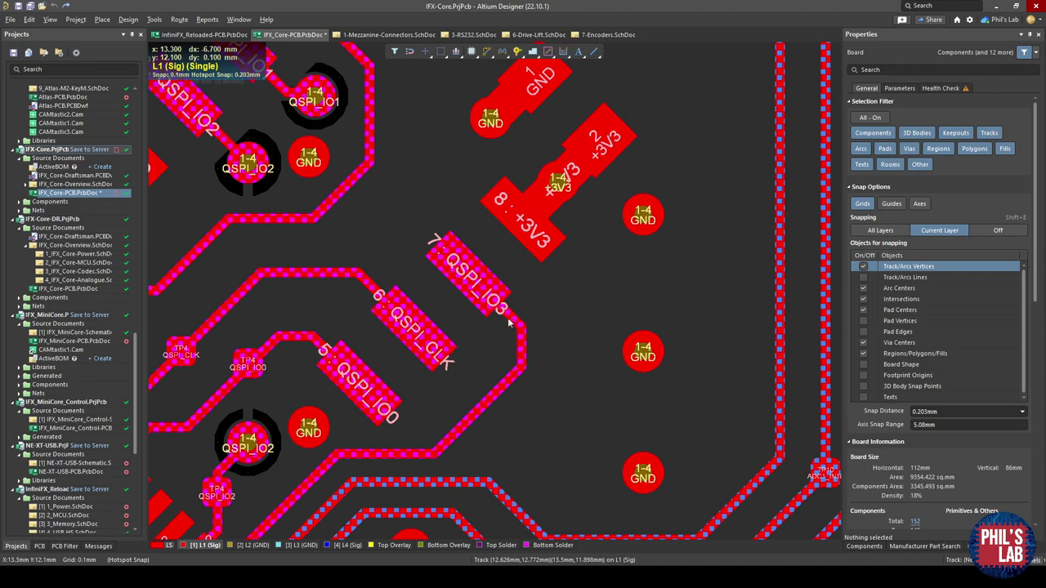
scroll(507, 323, "up", 4, "ctrl")
key("ctrl+w")
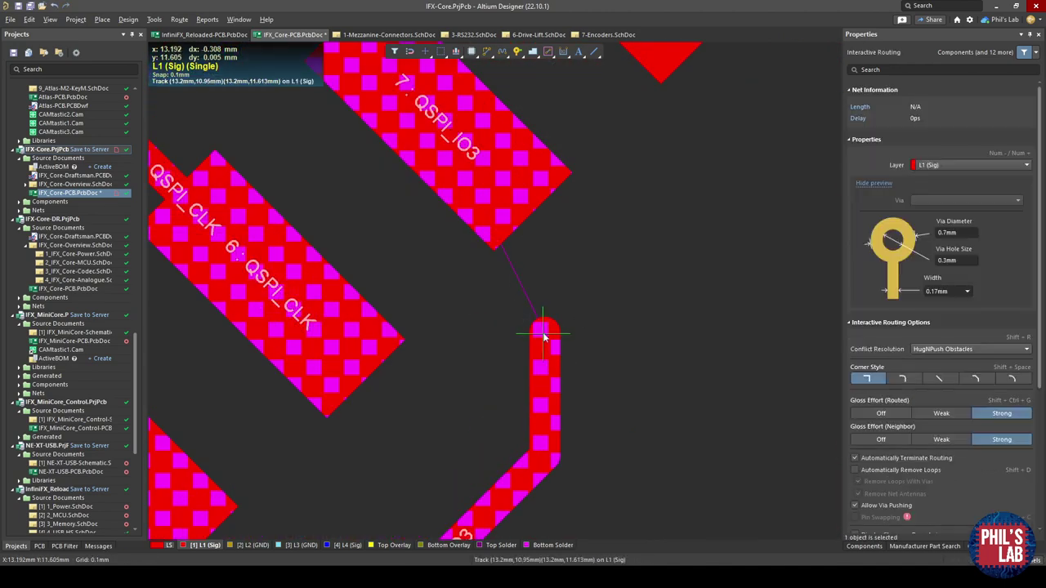
left_click(529, 226)
key("Escape")
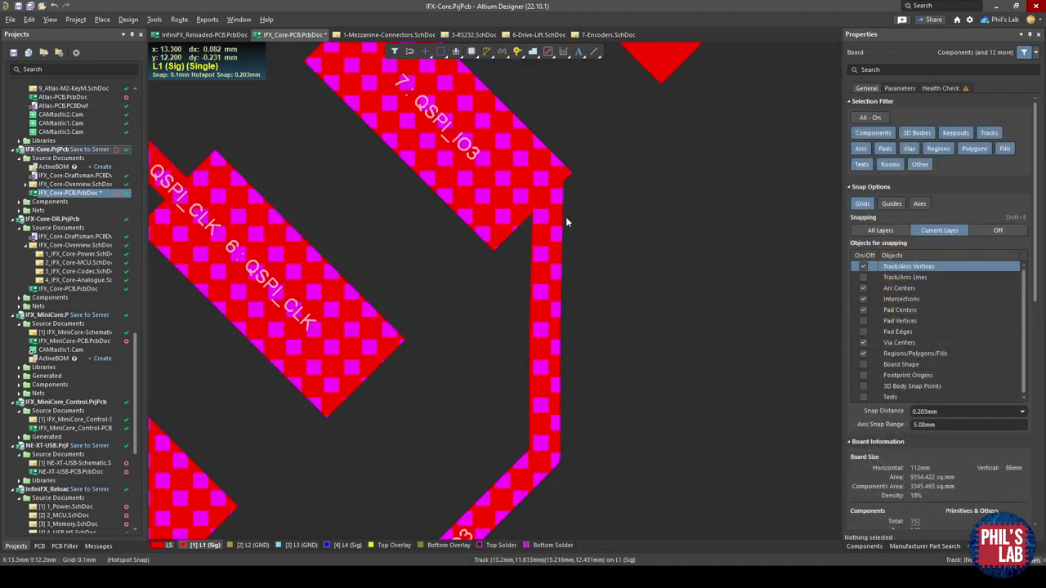
scroll(546, 257, "up", 2, "ctrl")
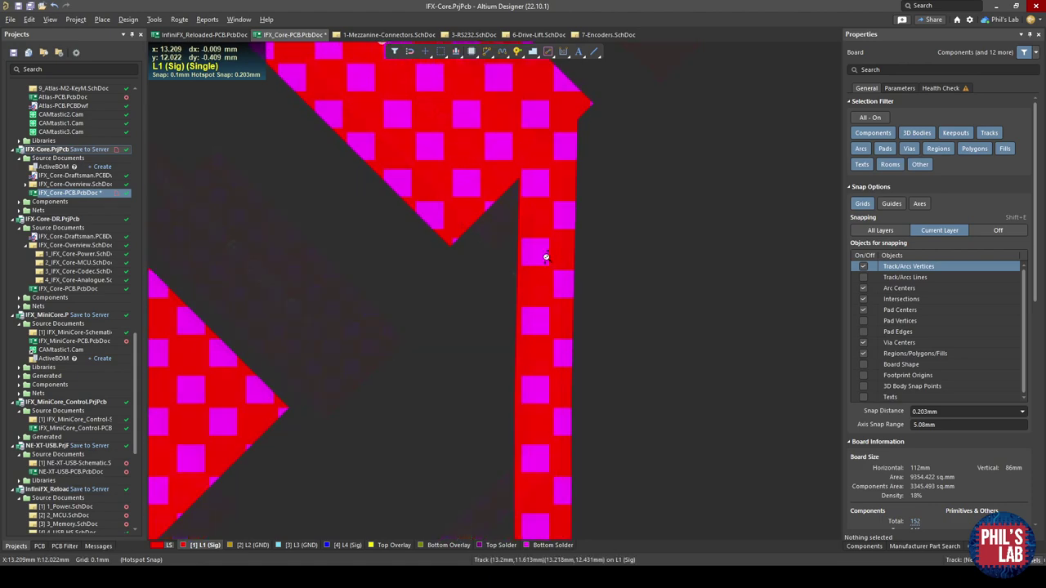
scroll(546, 257, "up", 1, "ctrl")
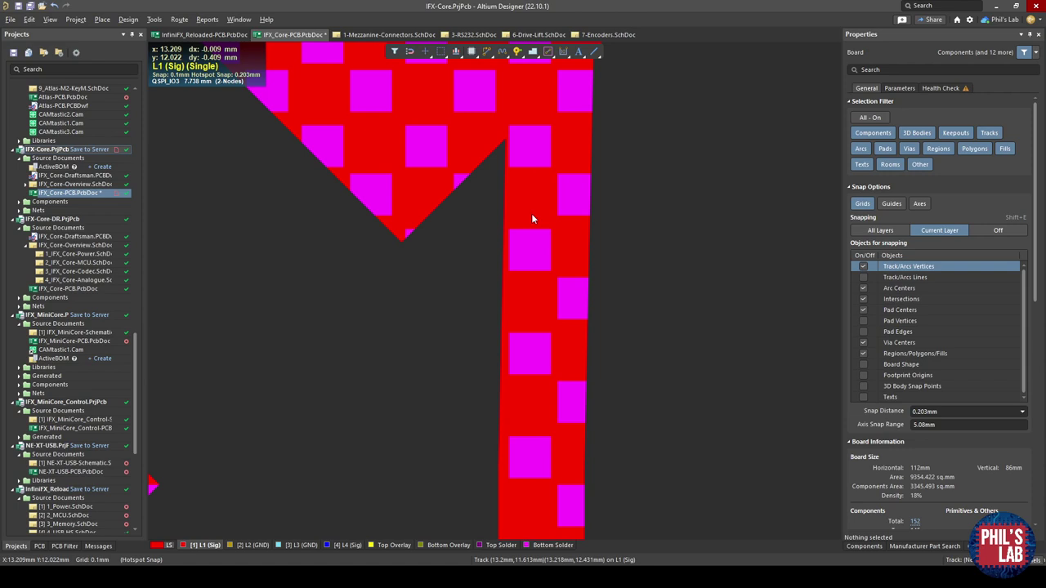
right_click_drag(446, 169, 454, 259)
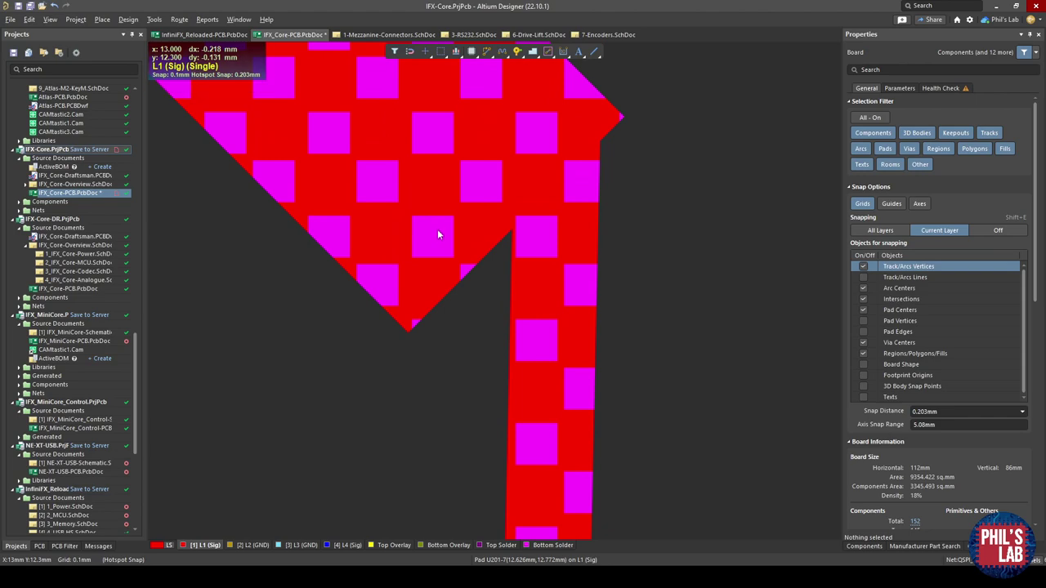
Continue the QSPI_IO3 track from its end into the pad and slide its vertical segment right.
scroll(484, 242, "down", 1, "ctrl")
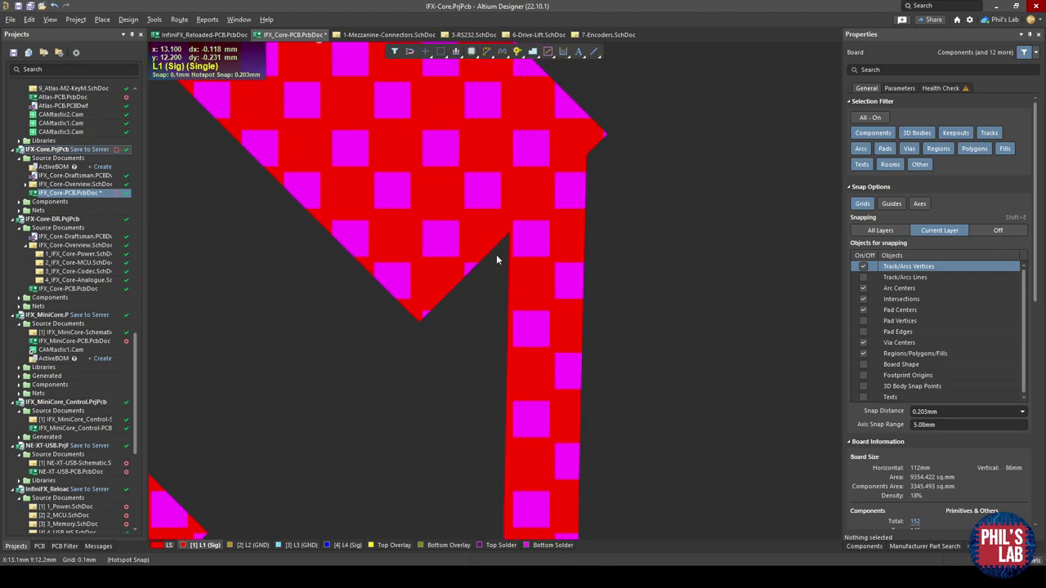
scroll(549, 308, "down", 3, "ctrl")
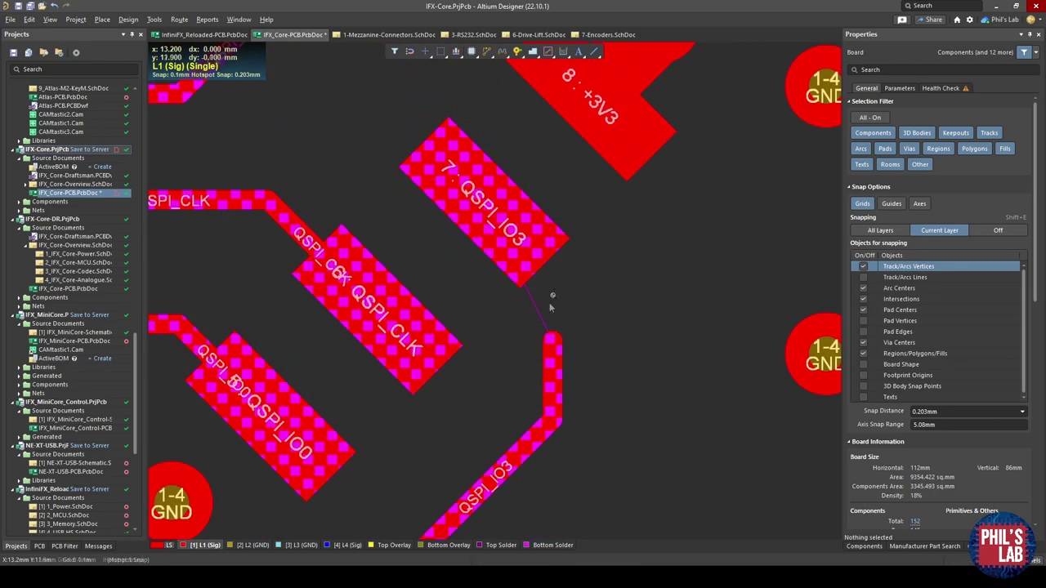
scroll(550, 307, "down", 5, "ctrl")
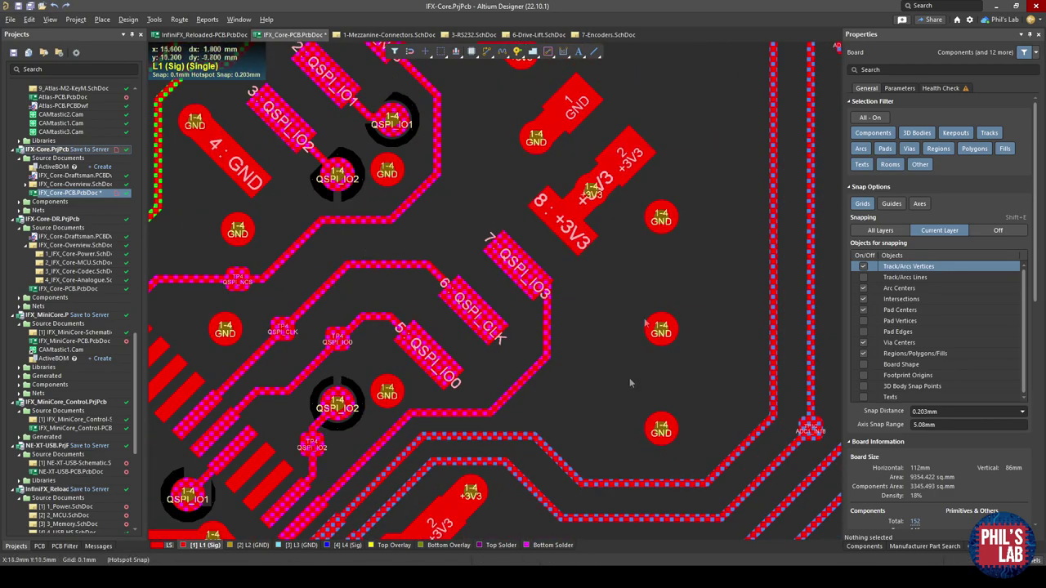
scroll(542, 320, "up", 3, "ctrl")
key("ctrl+w")
left_click(547, 323)
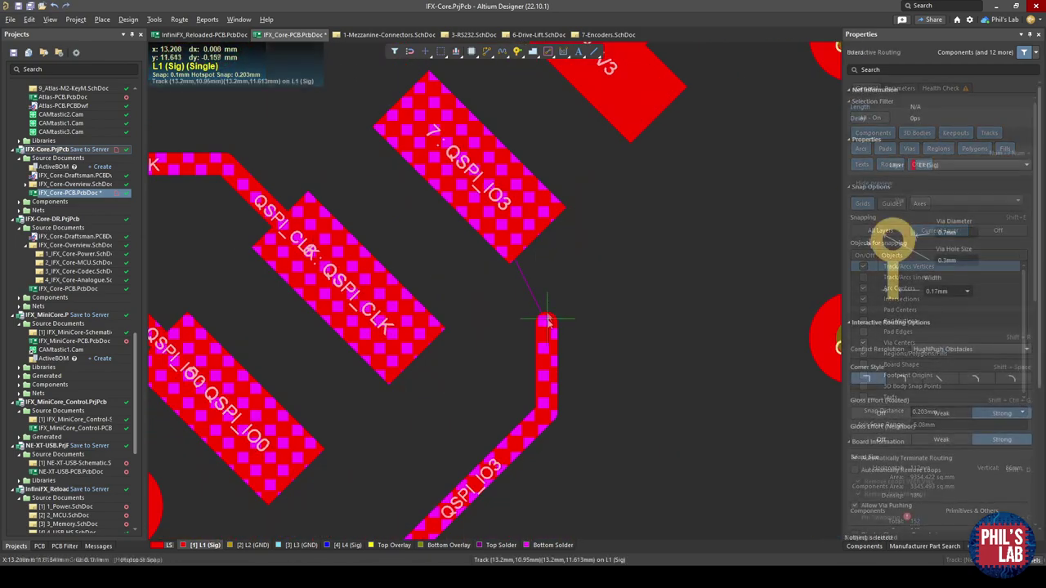
left_click(545, 257)
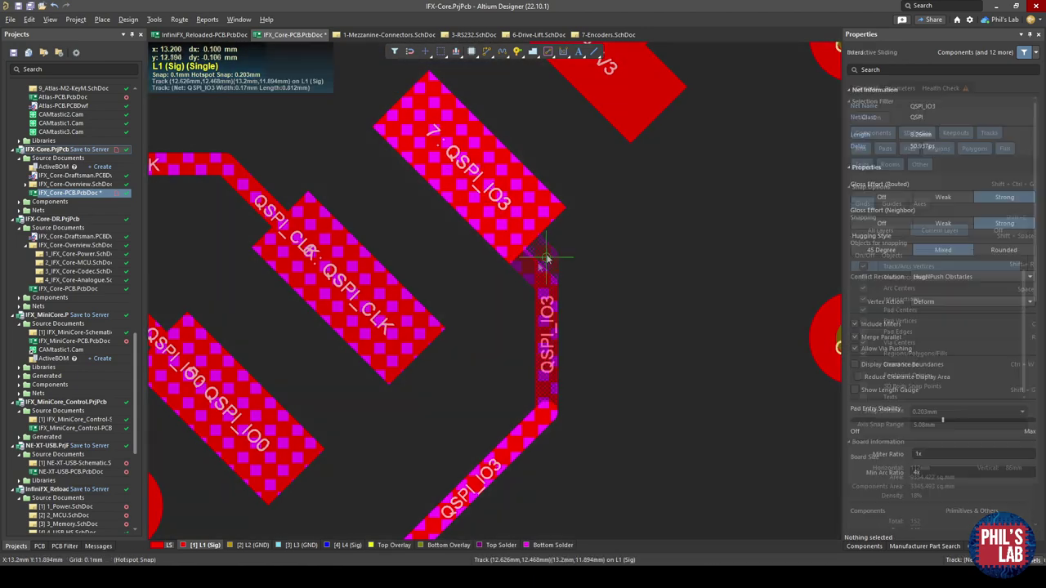
left_click_drag(546, 258, 559, 253)
Reroute QSPI_IO3 from pad 7 to the lower track and slide the diagonal segment up-right.
scroll(541, 261, "up", 1, "ctrl")
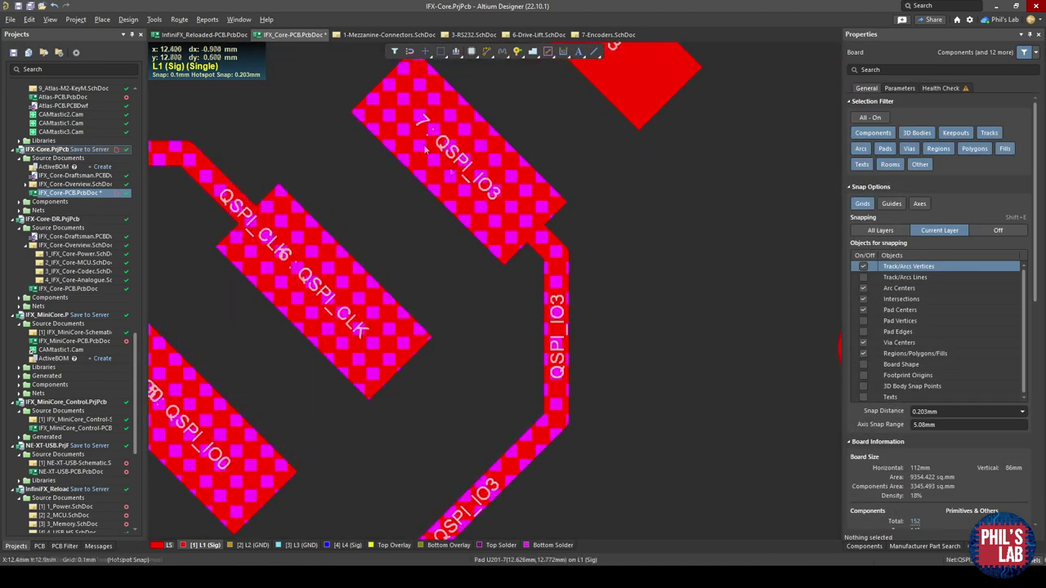
key("ctrl+w")
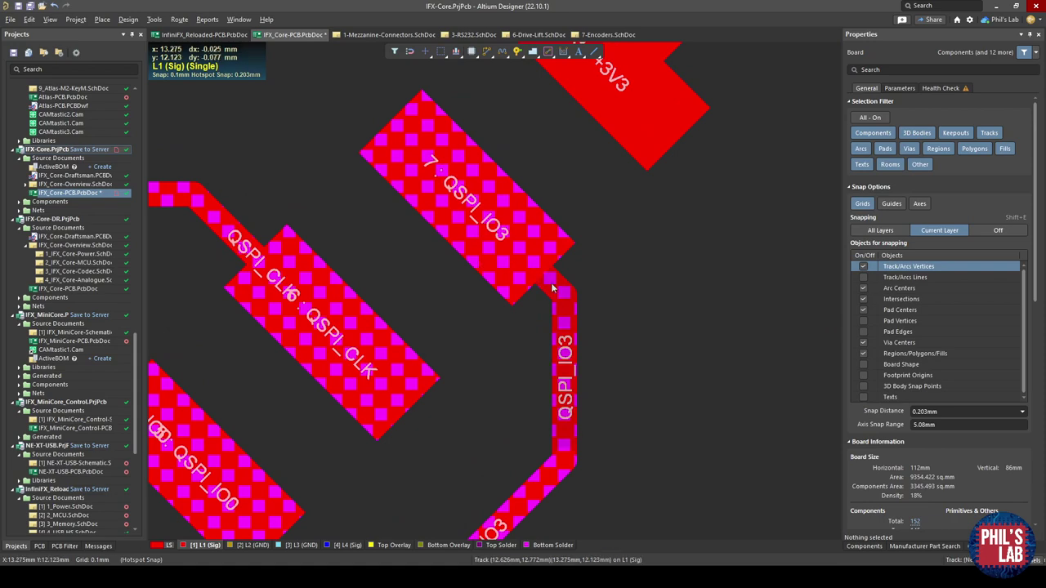
left_click(460, 210)
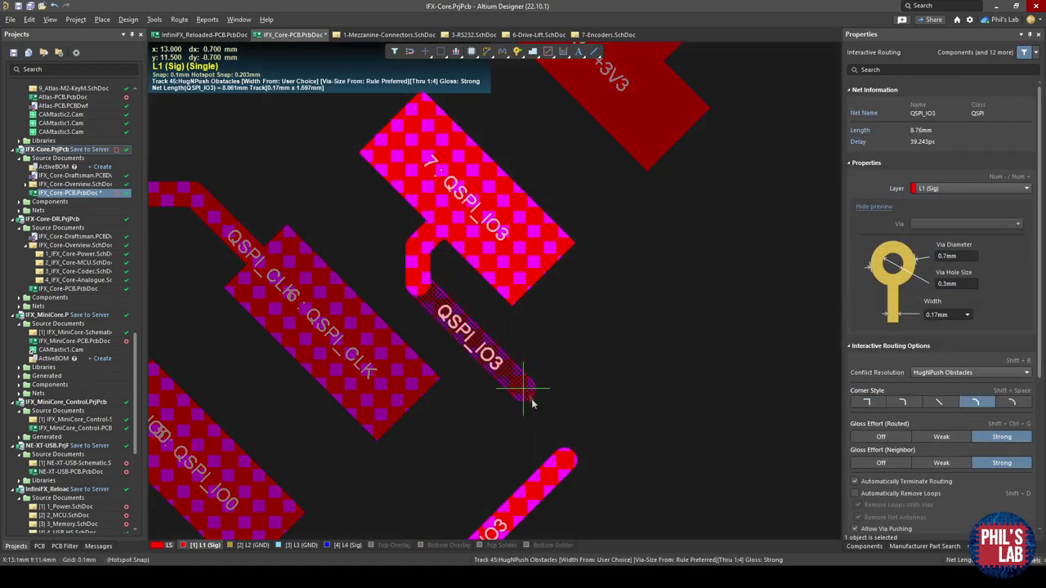
left_click(563, 462)
key("Escape")
scroll(416, 312, "up", 1, "ctrl")
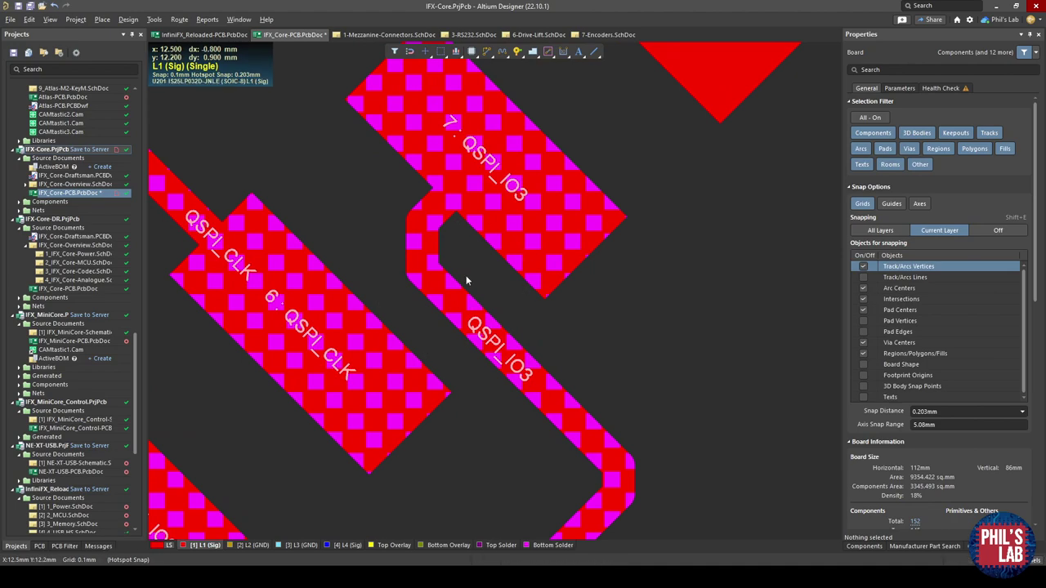
scroll(391, 211, "down", 1, "ctrl")
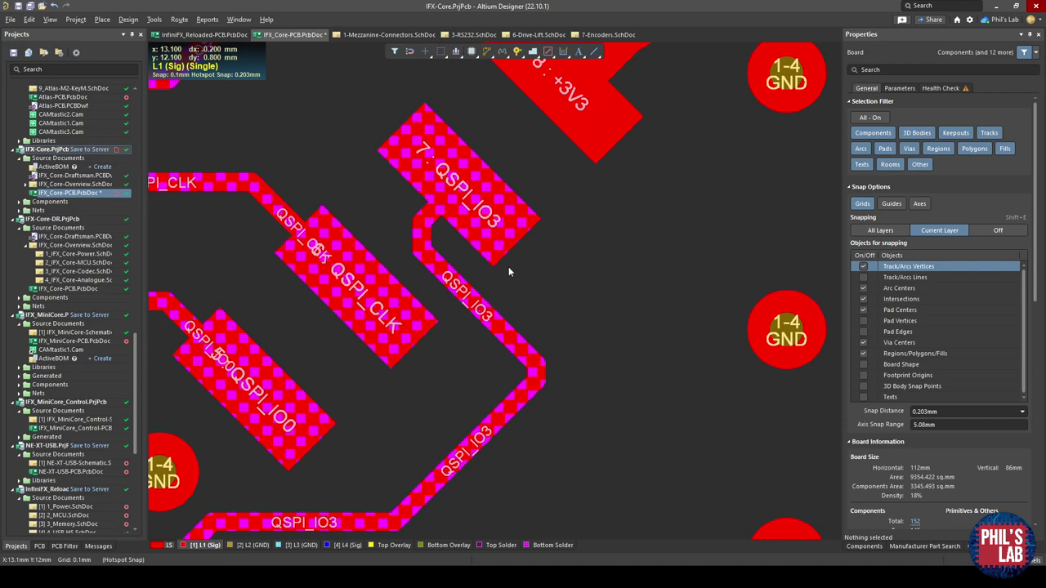
left_click_drag(496, 311, 562, 315)
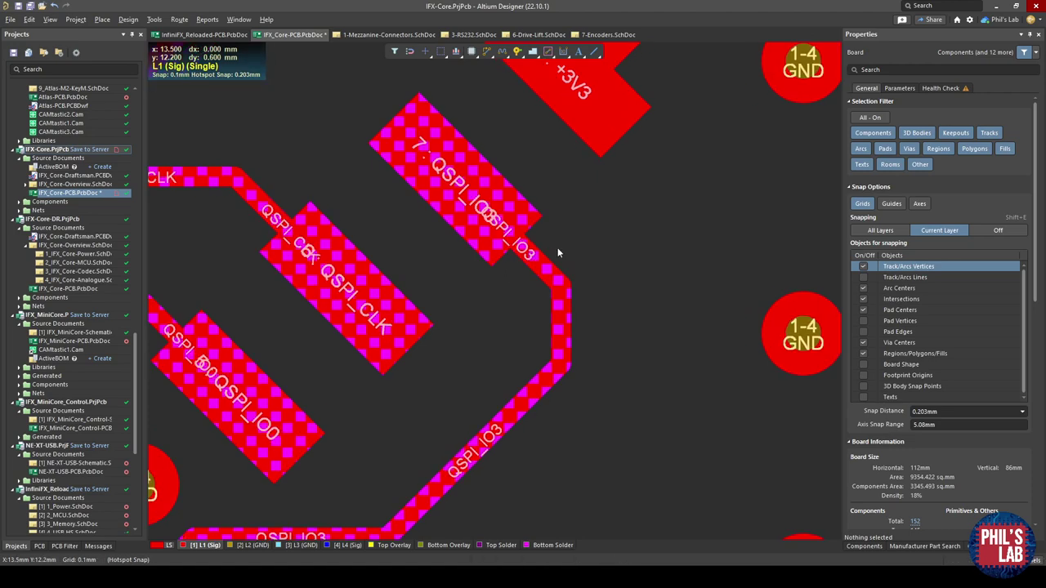
Add a curved teardrop to the selected pad 7 and its short QSPI_IO3 track.
scroll(524, 211, "up", 1, "ctrl")
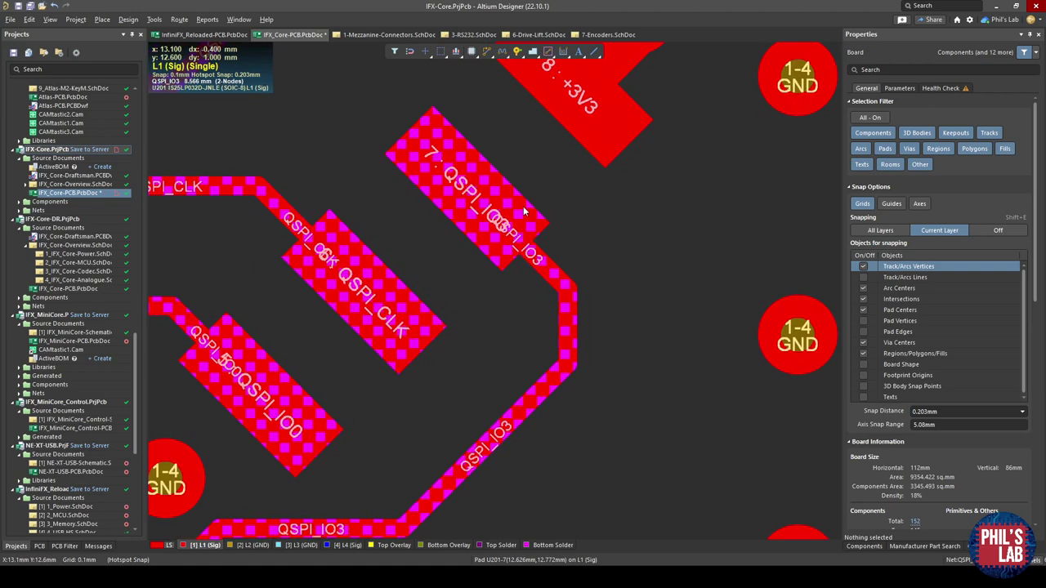
left_click(523, 206)
left_click(552, 276, "shift")
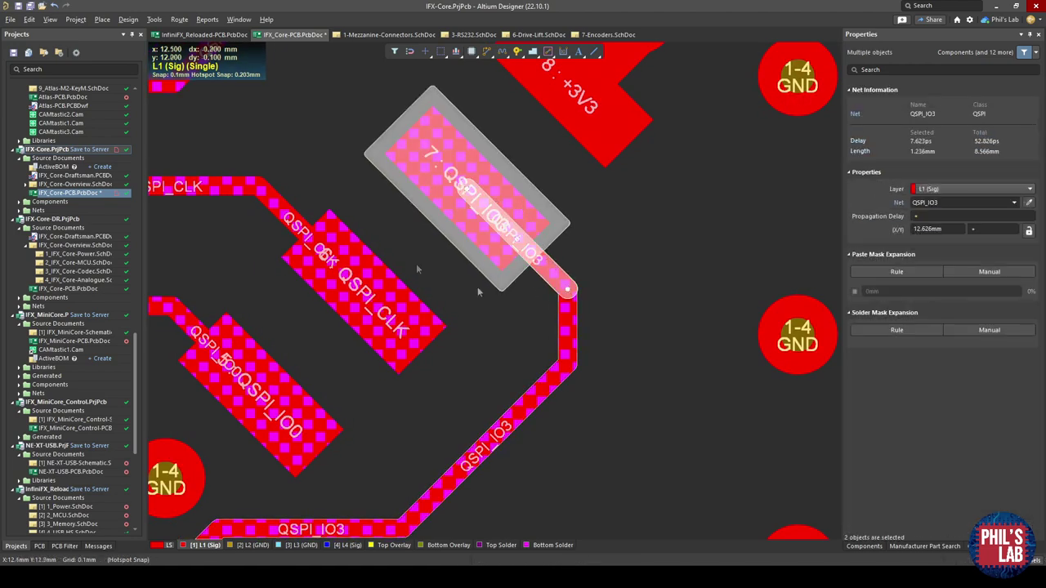
left_click(153, 19)
left_click(184, 318)
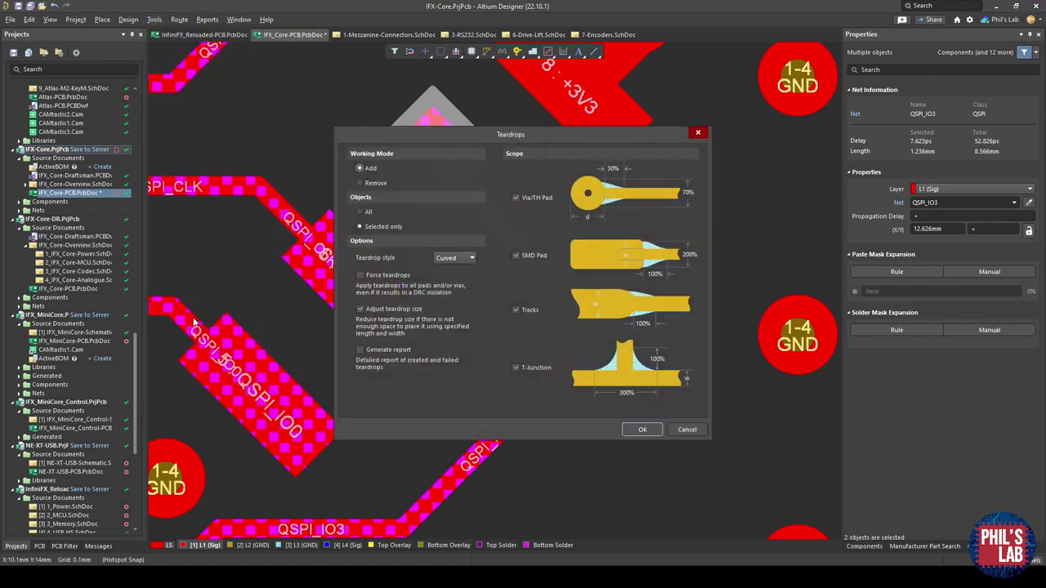
left_click(653, 430)
left_click(622, 287)
scroll(613, 273, "up", 5, "ctrl")
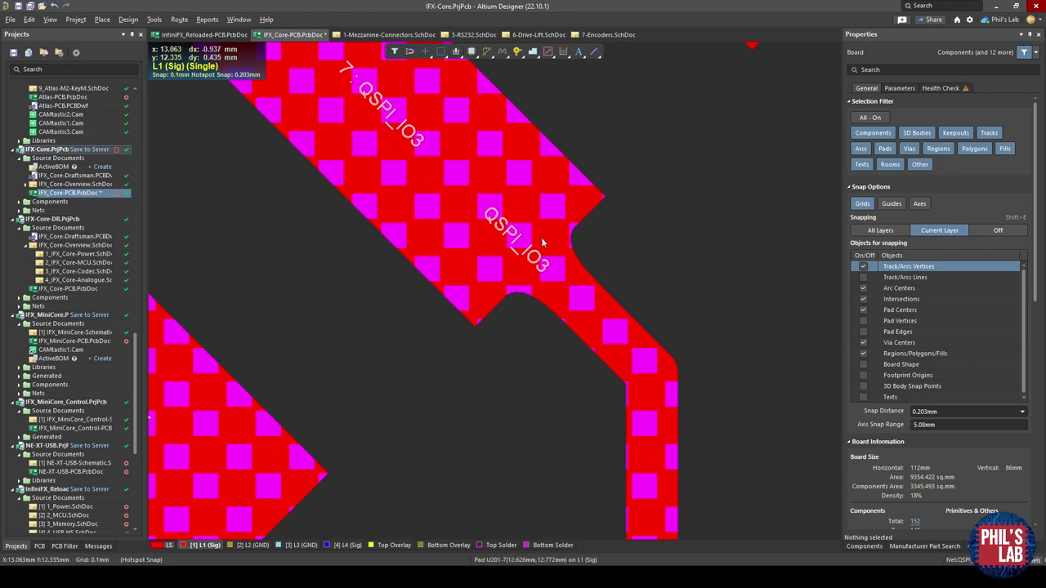
scroll(523, 245, "down", 2, "ctrl")
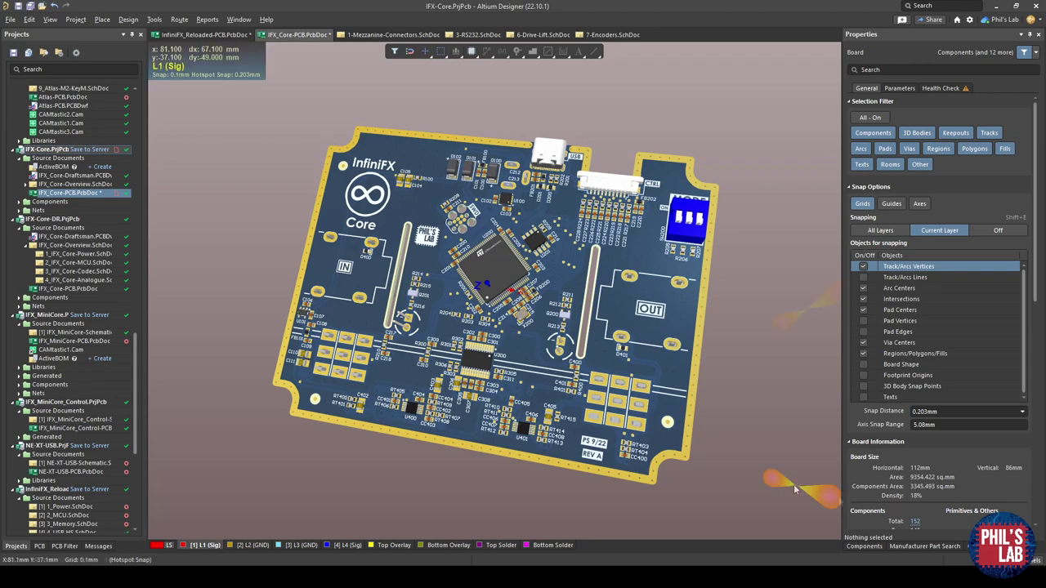
Orbit the 3D board around LED201 and the Core logo to inspect it from several angles.
right_click_drag(636, 272, 412, 404, "shift")
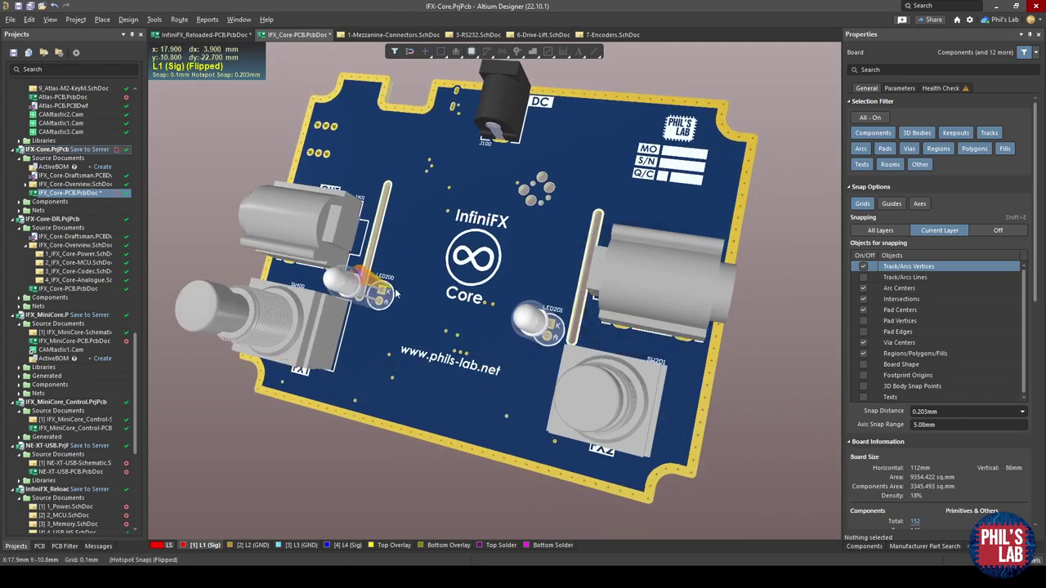
right_click_drag(396, 294, 486, 307, "shift")
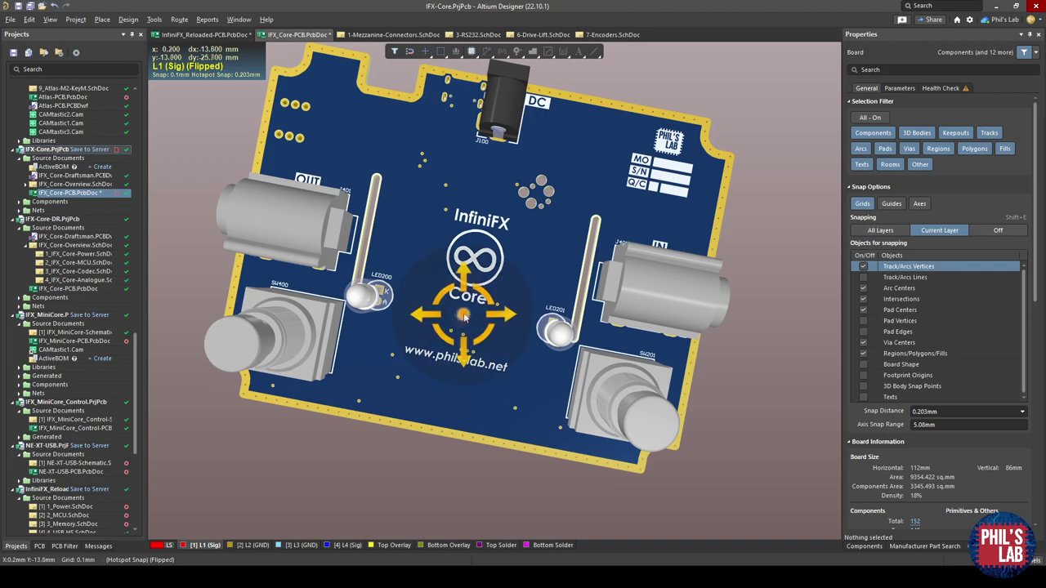
right_click_drag(405, 296, 417, 292, "shift")
scroll(416, 292, "up", 3, "ctrl")
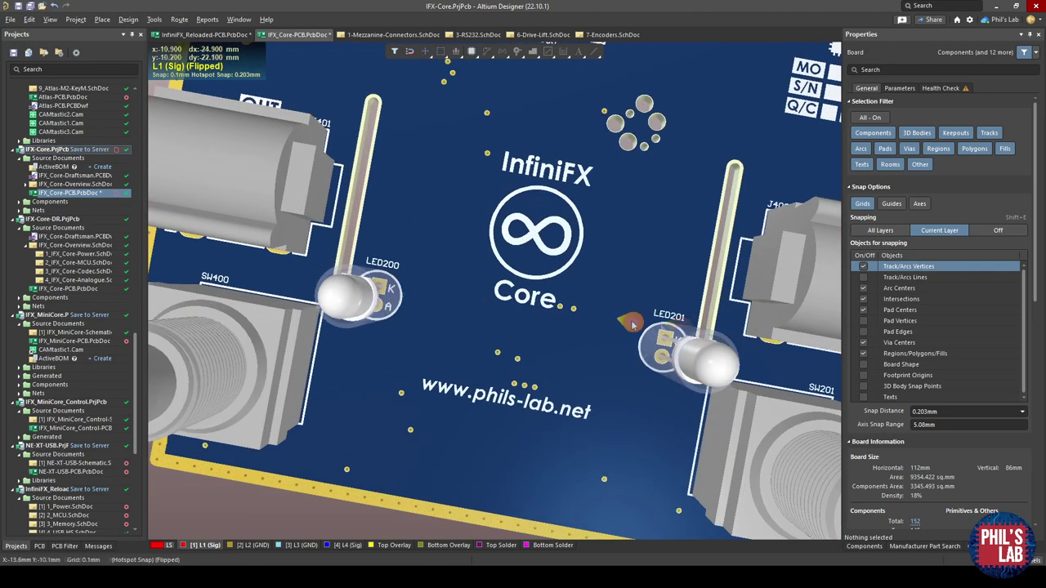
right_click_drag(629, 323, 552, 300, "shift")
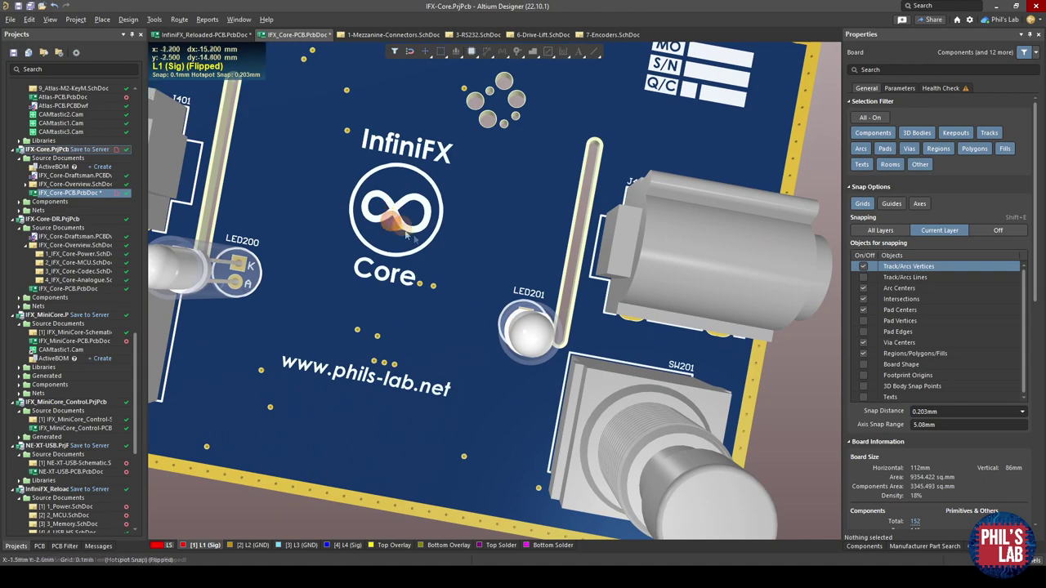
right_click_drag(433, 254, 439, 259, "shift")
scroll(440, 258, "down", 5, "ctrl")
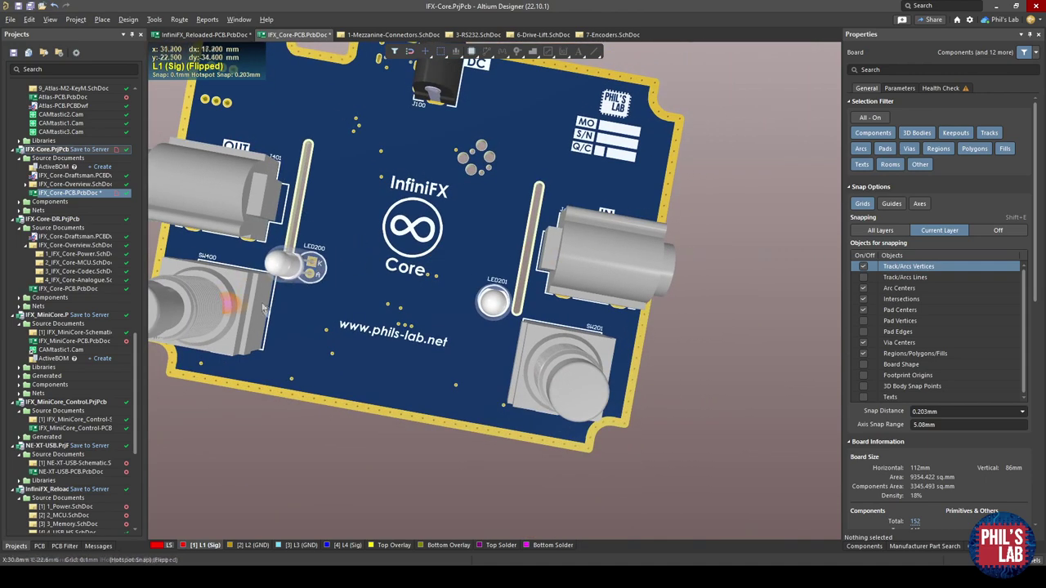
right_click_drag(307, 325, 324, 372, "shift")
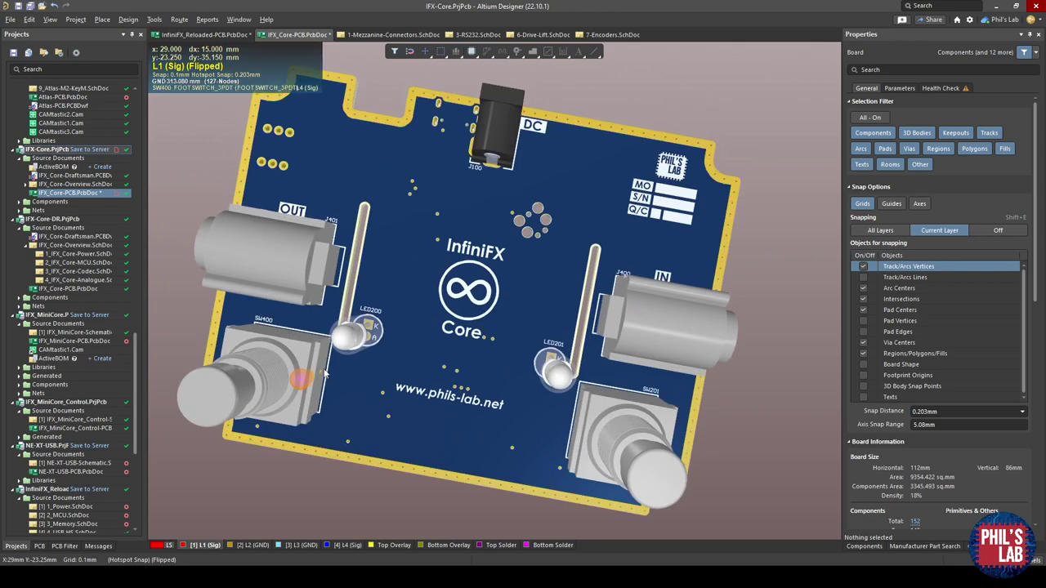
right_click(481, 234, "shift")
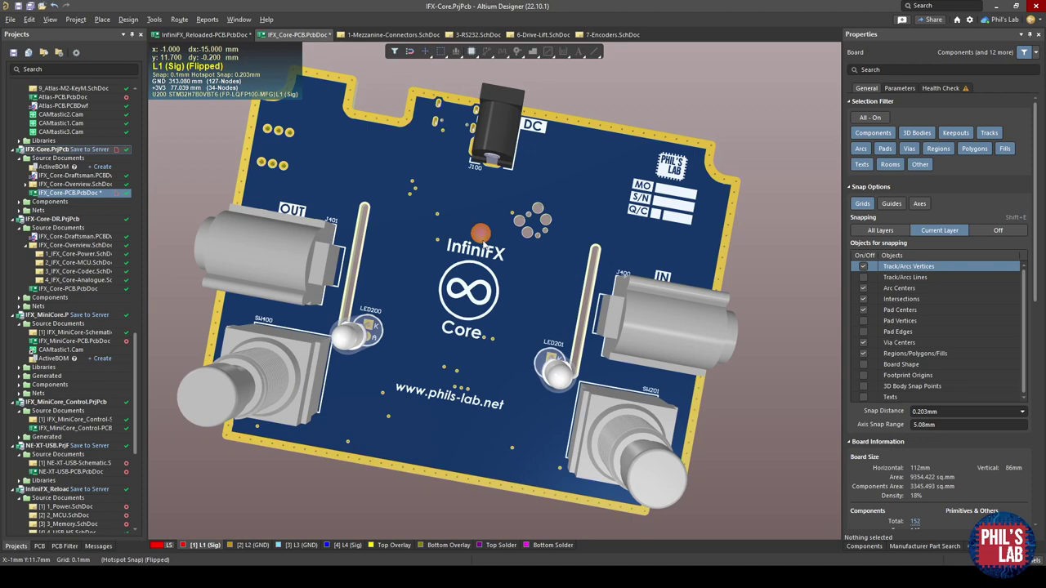
right_click_drag(482, 238, 458, 253, "shift")
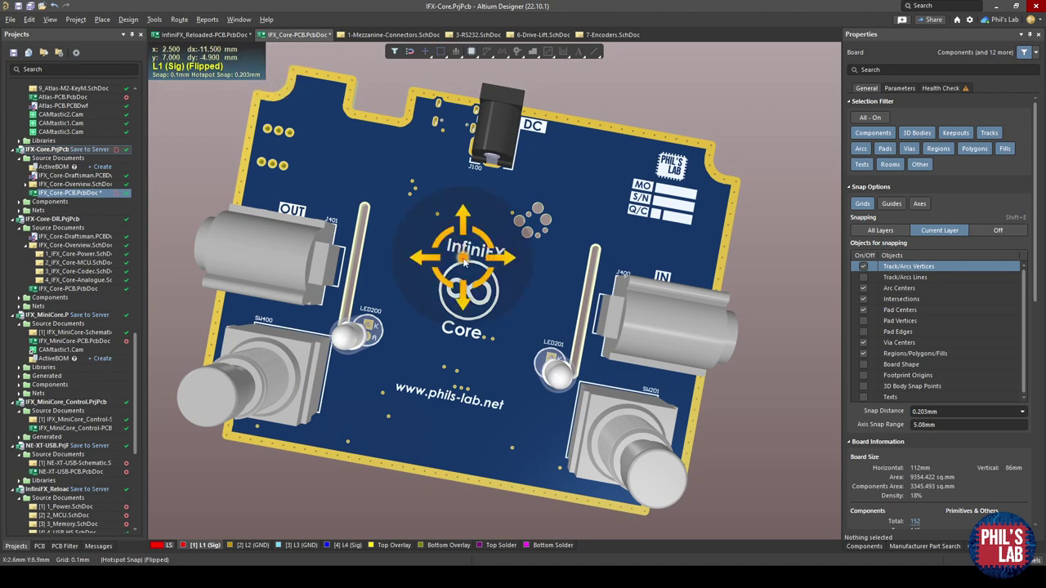
right_click_drag(413, 211, 424, 225, "shift")
right_click(717, 213, "shift")
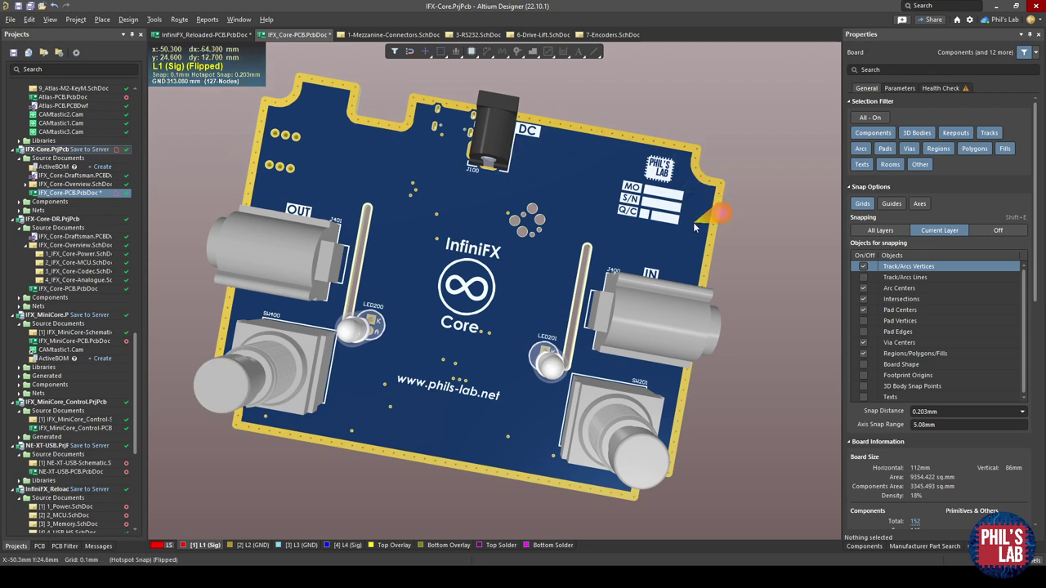
Flatten the view to straight top-down and return to the 2D layout mode.
key("0")
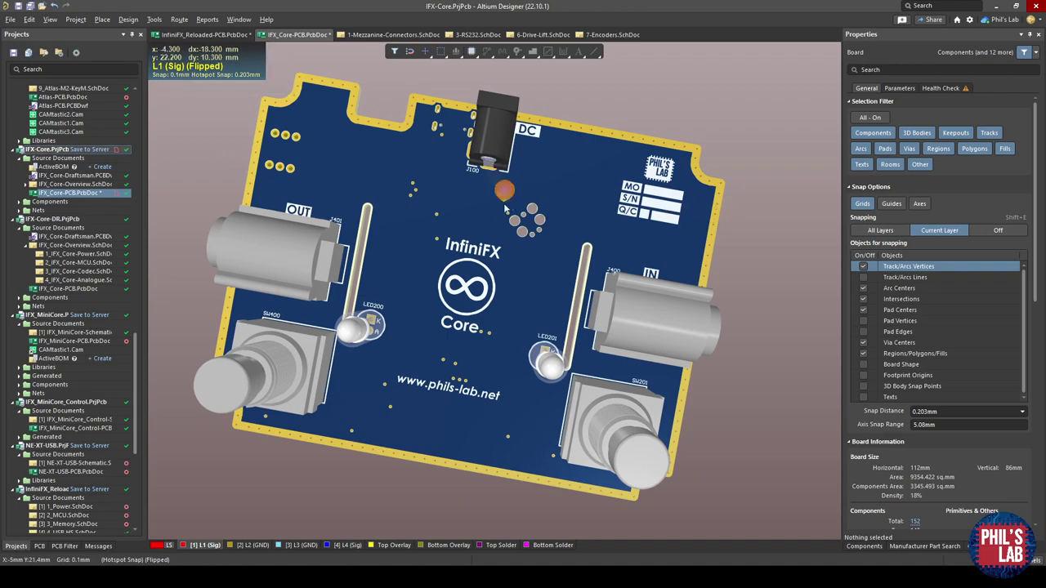
key("2")
scroll(457, 302, "down", 2, "ctrl")
scroll(469, 406, "up", 1, "ctrl")
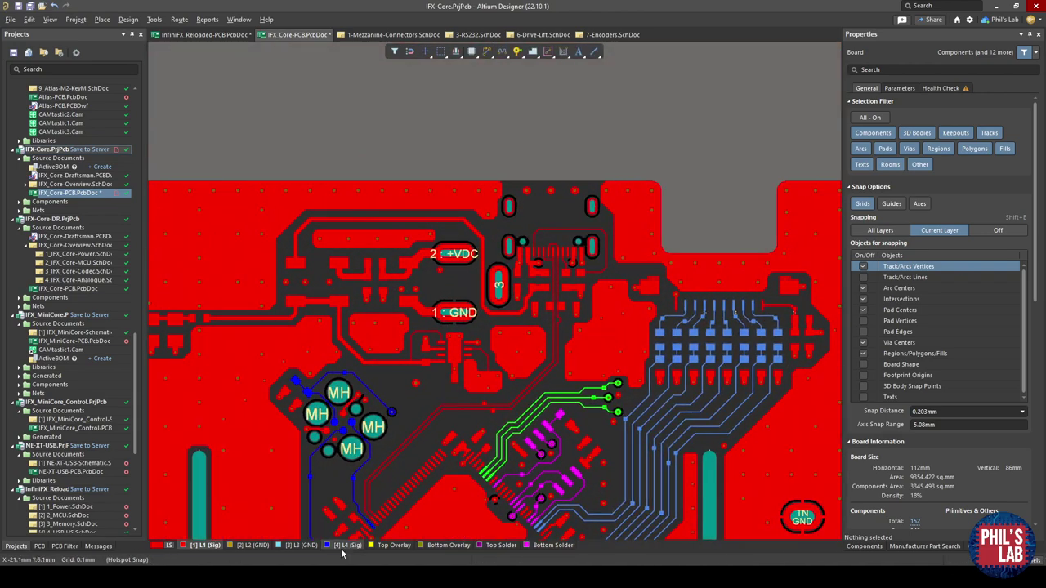
Select the J200 USB connector to inspect it, then zoom out.
left_click(552, 209)
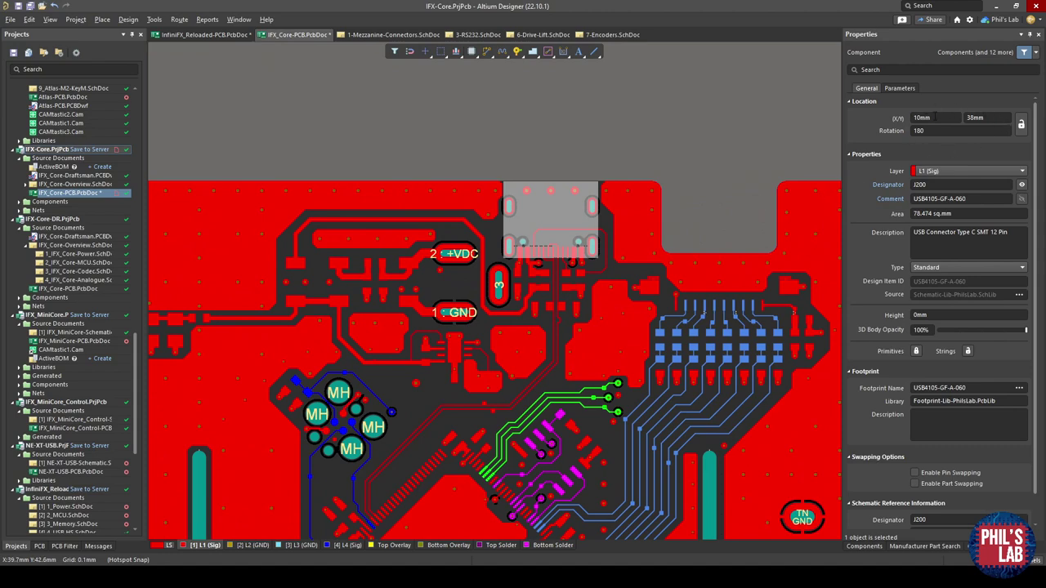
scroll(563, 288, "down", 2, "ctrl")
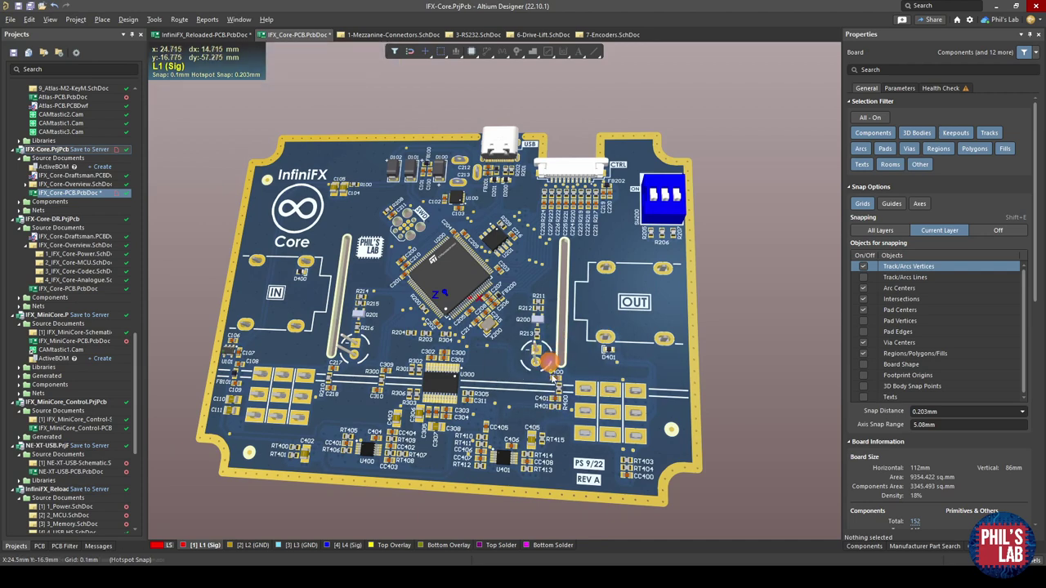
right_click_drag(531, 394, 557, 397)
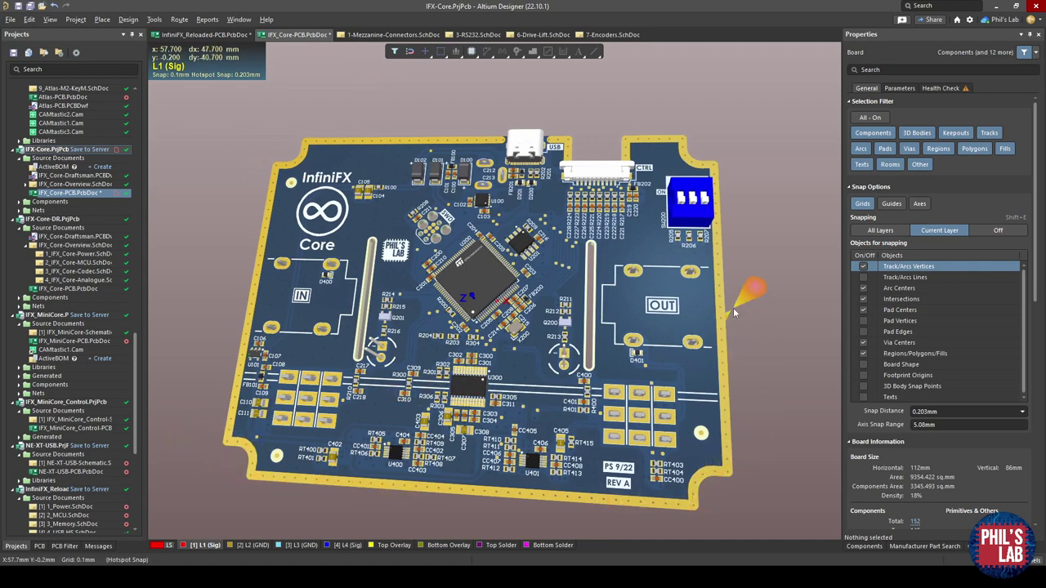
right_click_drag(733, 307, 696, 312)
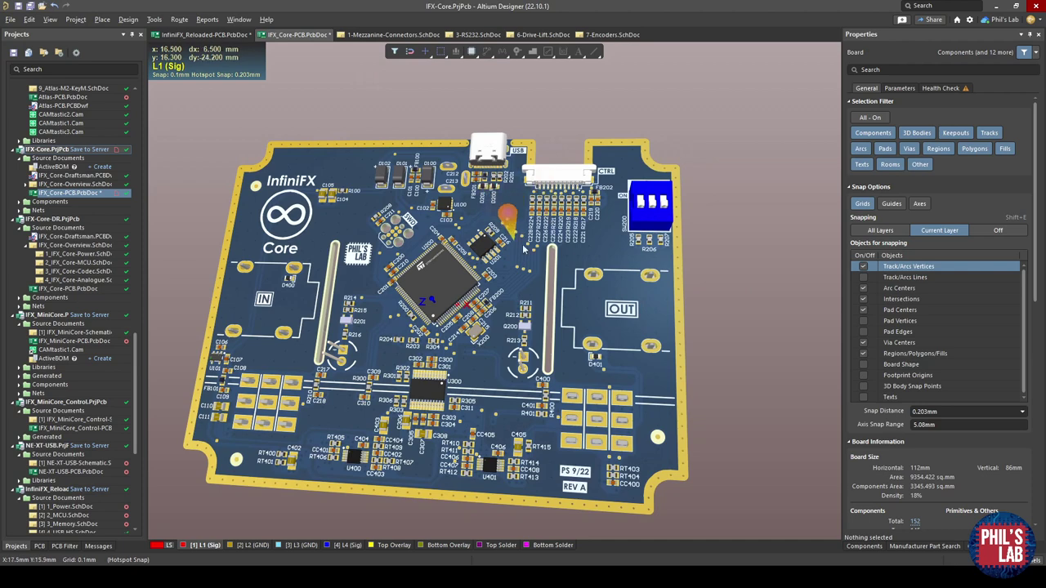
scroll(524, 247, "up", 1, "ctrl")
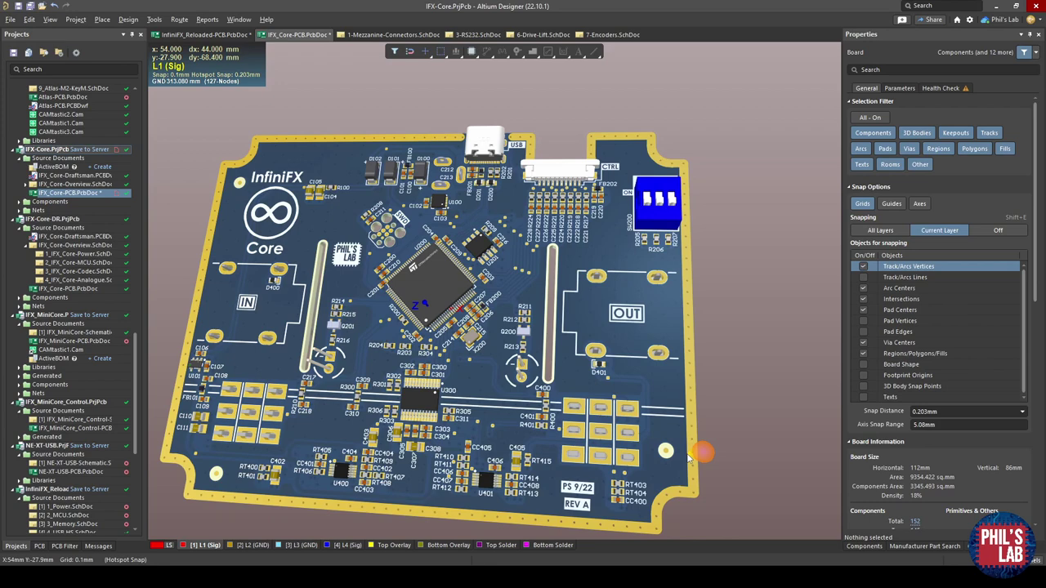
scroll(562, 426, "down", 1)
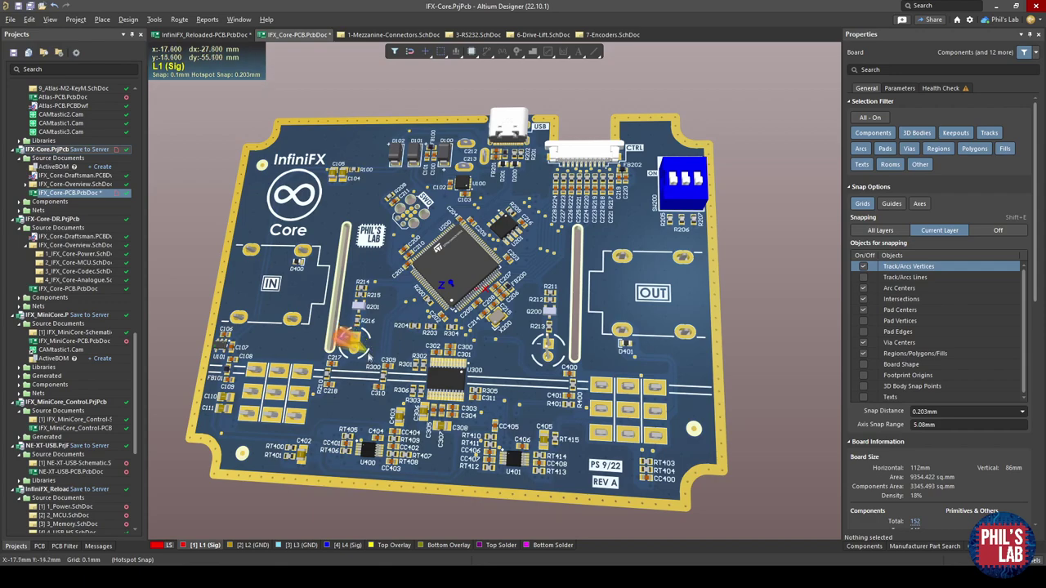
scroll(371, 349, "down", 1)
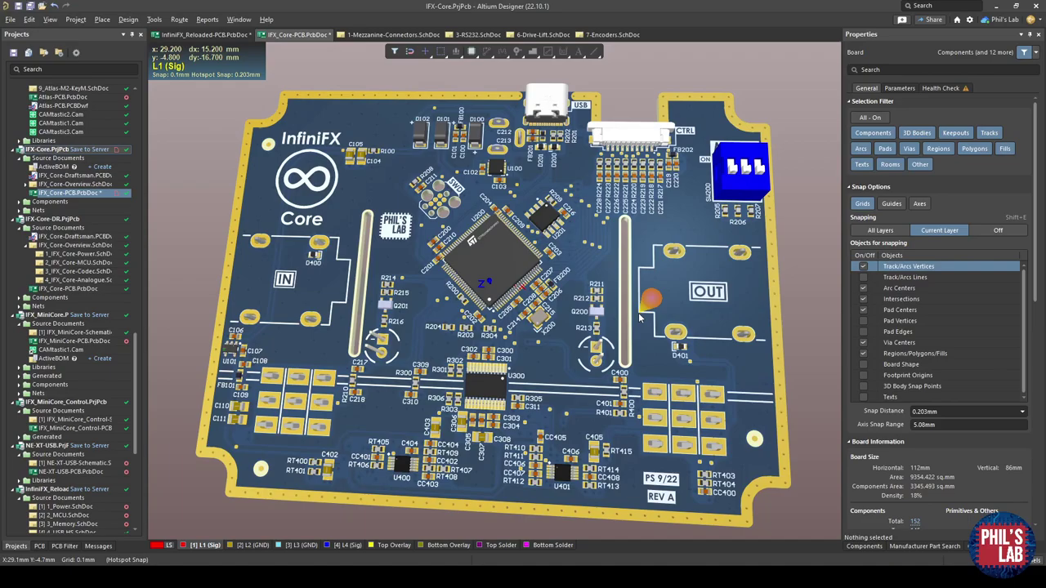
Zoom and pan into the lower-left board corner near the IN area and U400.
scroll(263, 424, "up", 5, "ctrl")
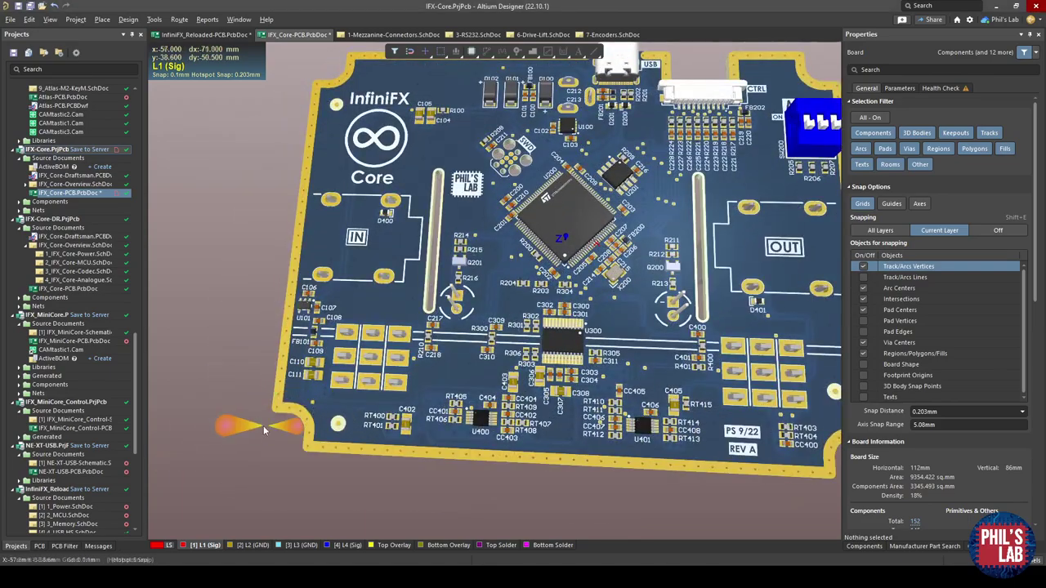
scroll(263, 425, "up", 2, "ctrl")
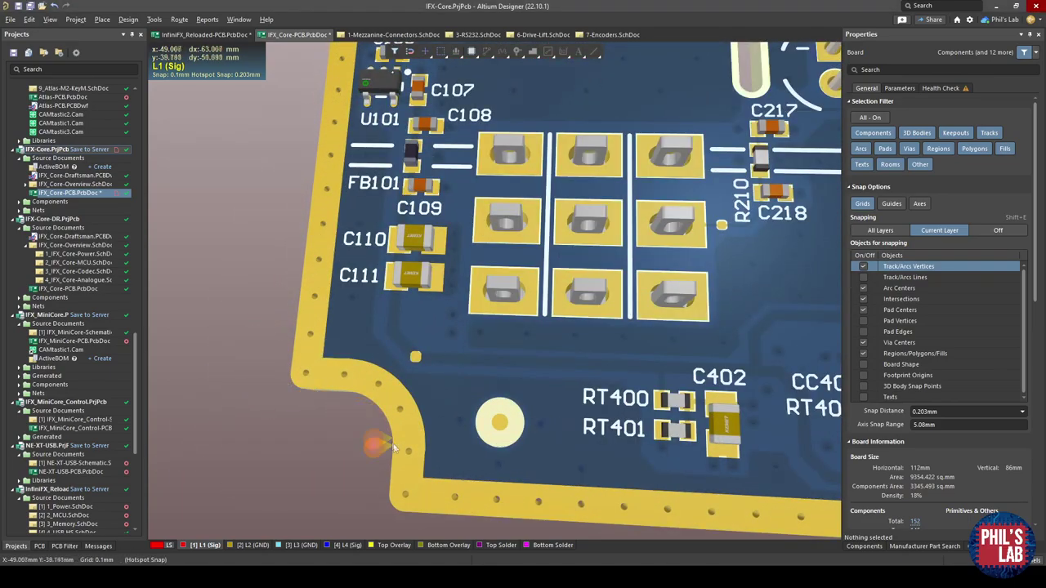
scroll(460, 467, "down", 4, "ctrl")
right_click_drag(222, 306, 210, 420)
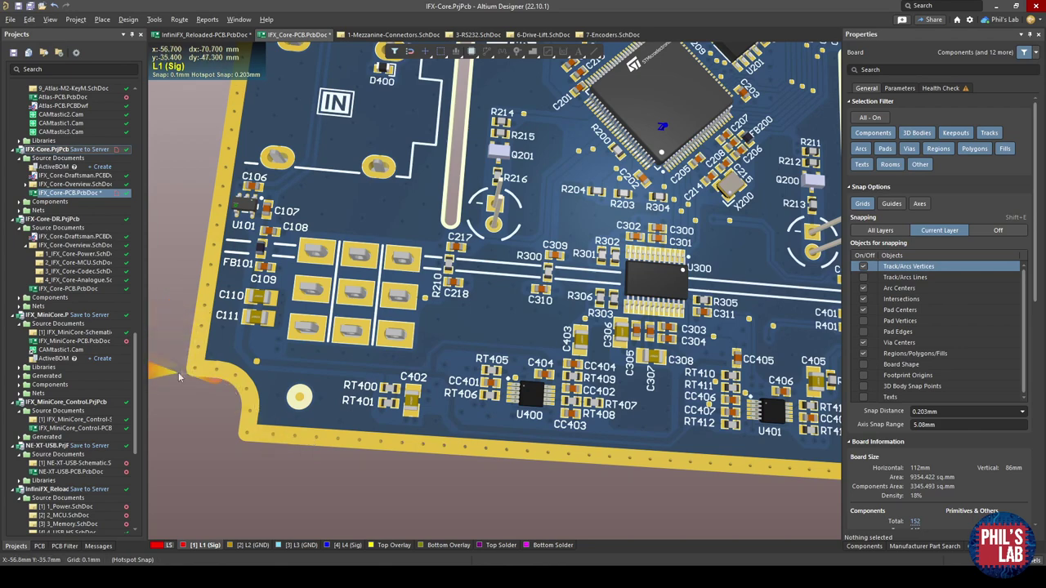
right_click_drag(204, 381, 275, 388)
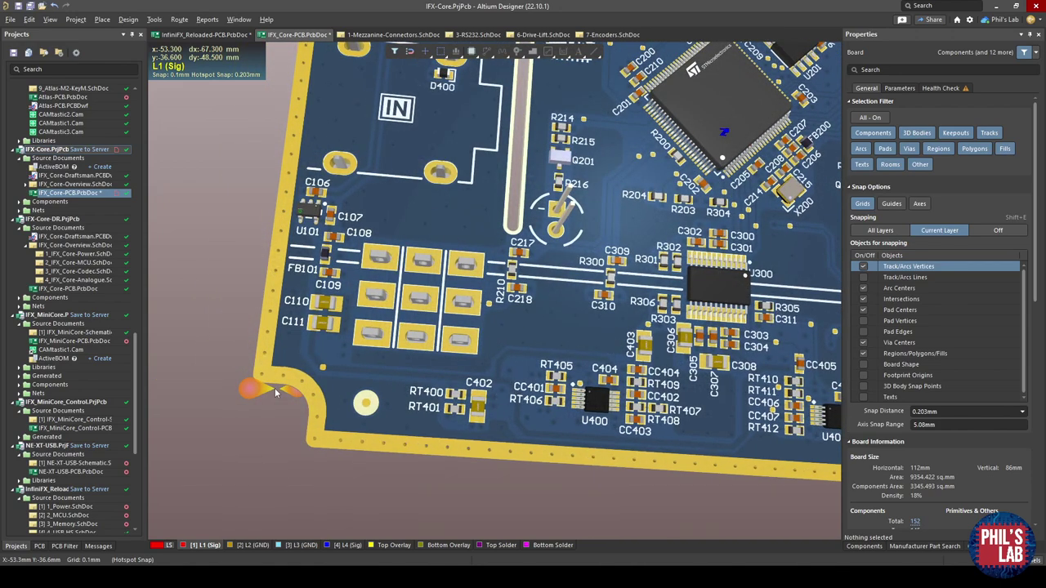
scroll(275, 388, "up", 3, "ctrl")
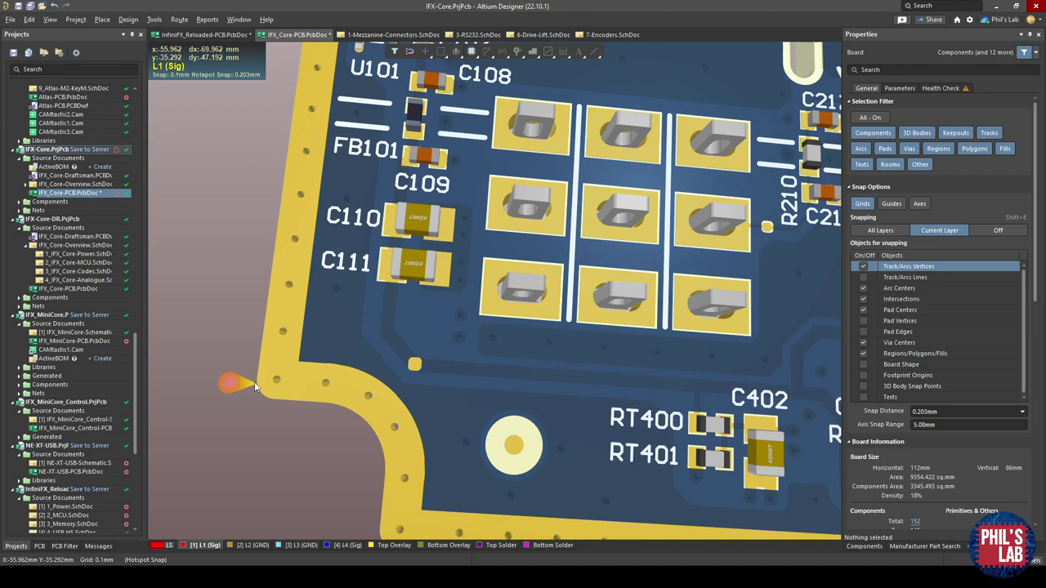
Tilt the board to reveal the plated edge thickness, then view the whole board at an angle.
right_click_drag(254, 381, 280, 287, "shift")
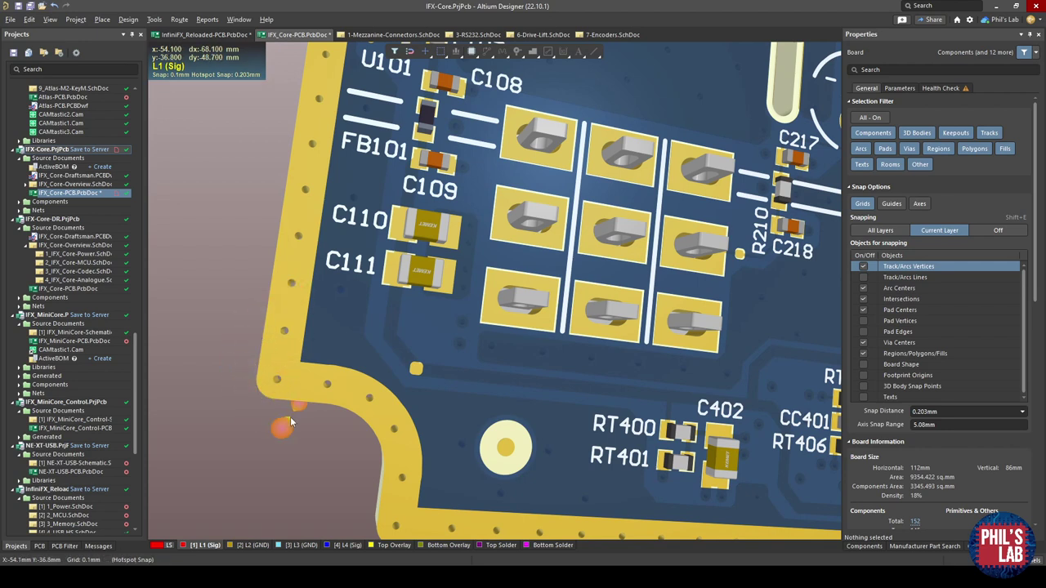
scroll(290, 417, "down", 2, "ctrl")
scroll(273, 410, "up", 3, "ctrl")
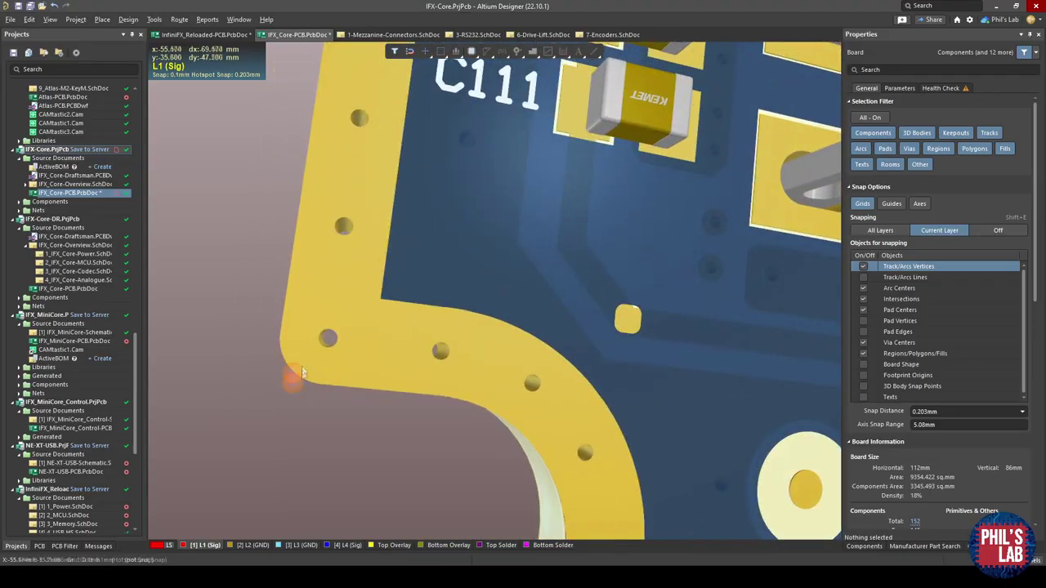
scroll(301, 365, "down", 5, "ctrl")
scroll(300, 377, "down", 5, "ctrl")
right_click_drag(327, 338, 458, 310, "shift")
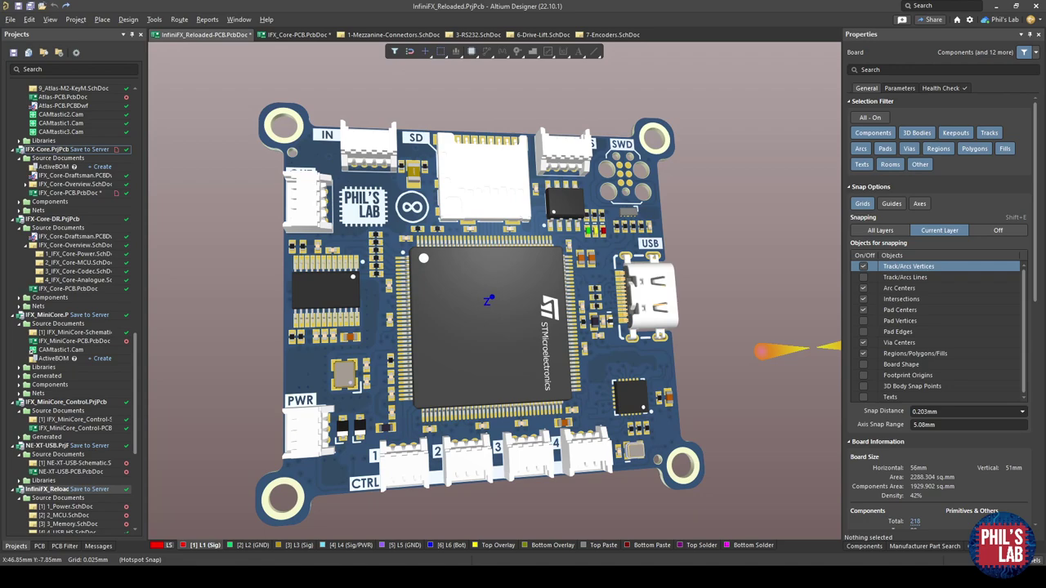
scroll(369, 250, "up", 6, "ctrl")
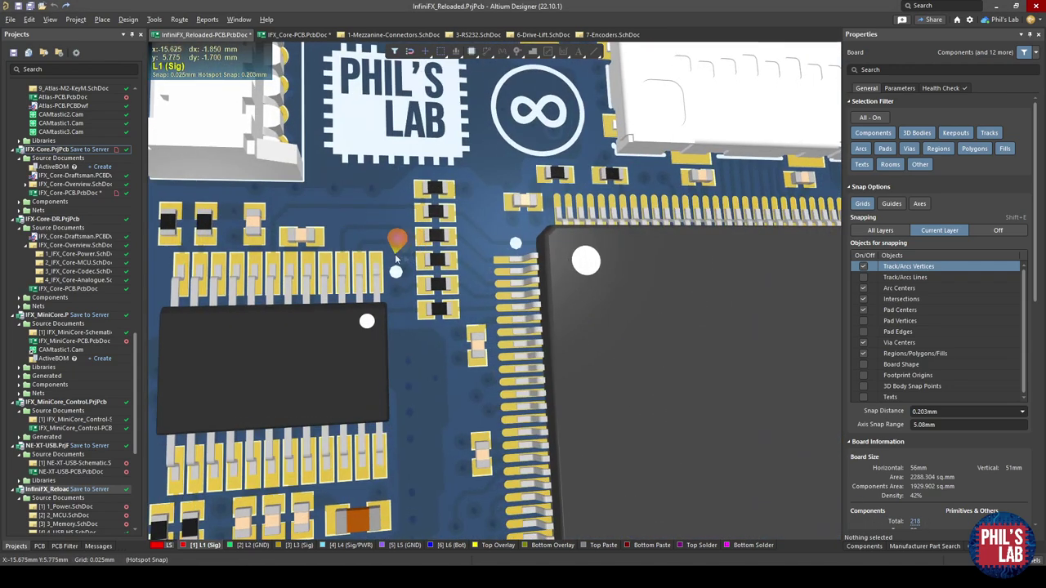
scroll(521, 393, "down", 5, "ctrl")
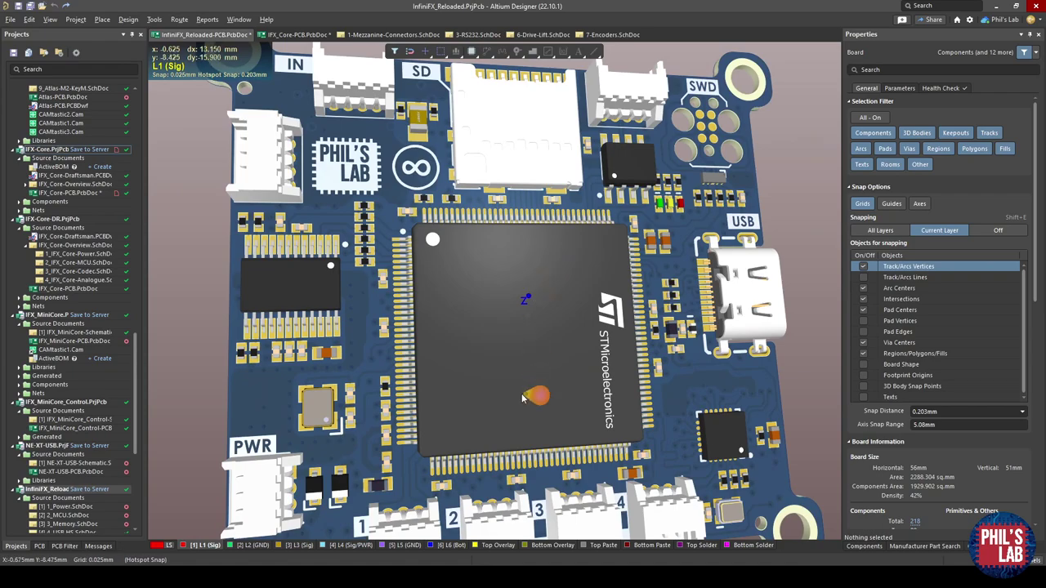
scroll(521, 393, "down", 3)
scroll(356, 451, "up", 6, "ctrl")
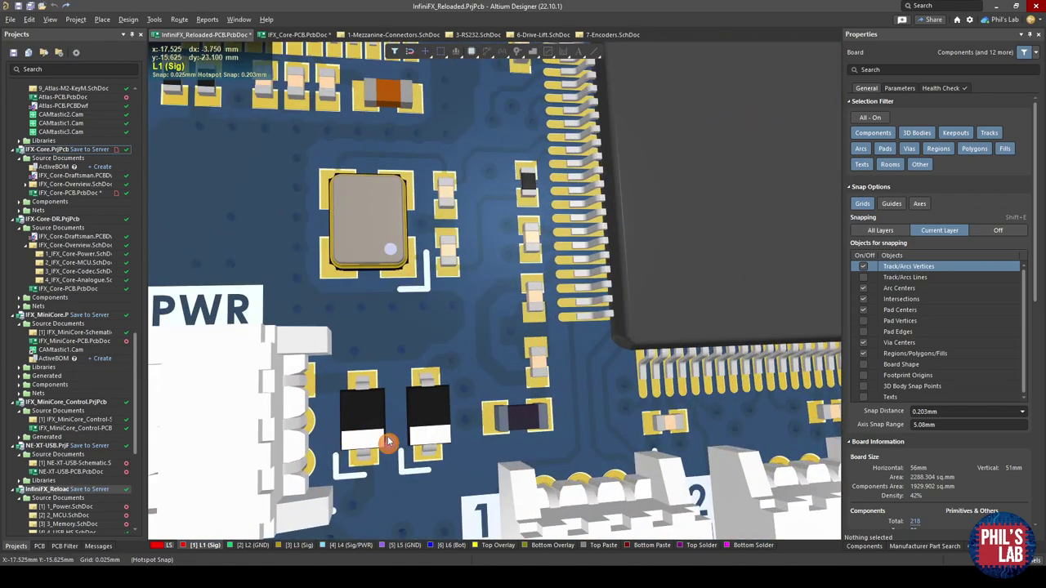
scroll(388, 442, "down", 5, "ctrl")
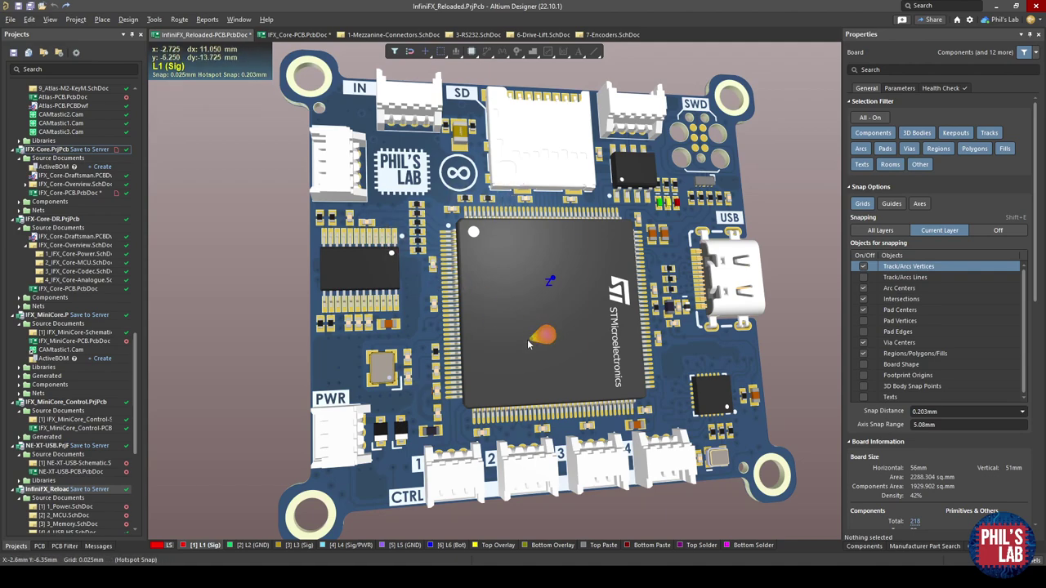
scroll(415, 386, "up", 10, "ctrl")
right_click_drag(416, 392, 466, 211)
right_click_drag(497, 291, 409, 199)
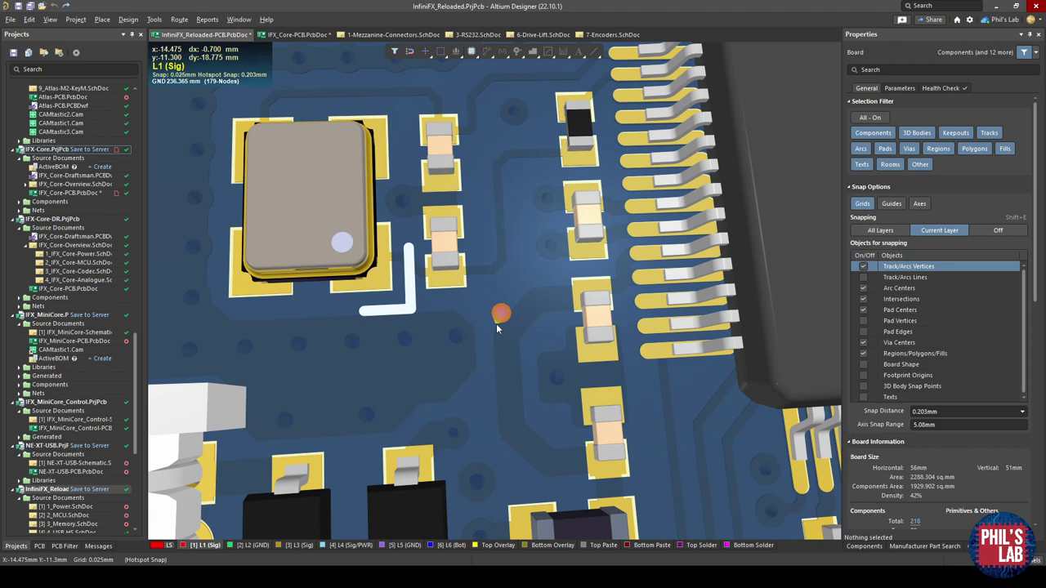
scroll(497, 329, "down", 4, "ctrl")
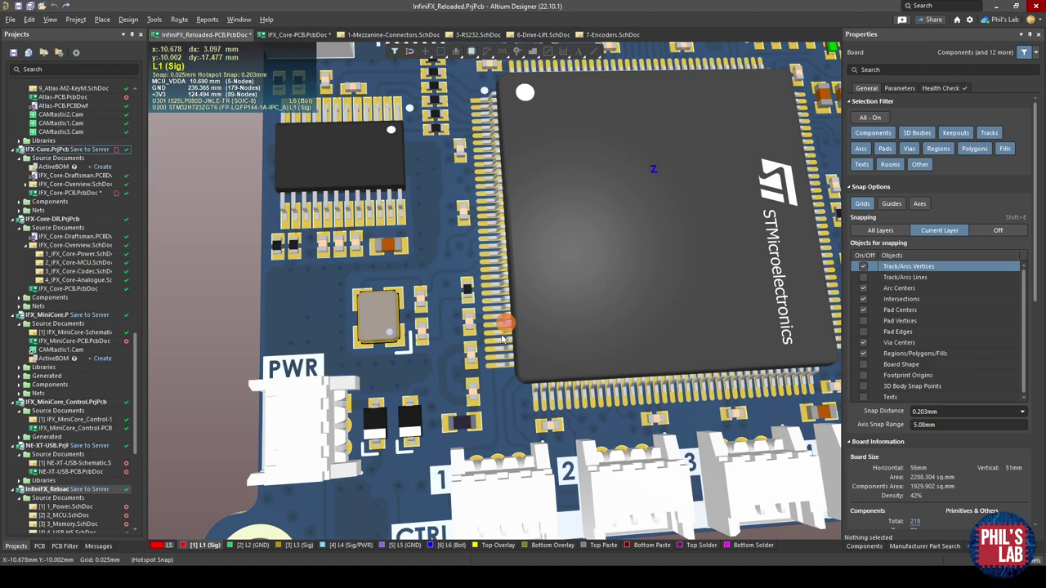
scroll(504, 337, "down", 4, "ctrl")
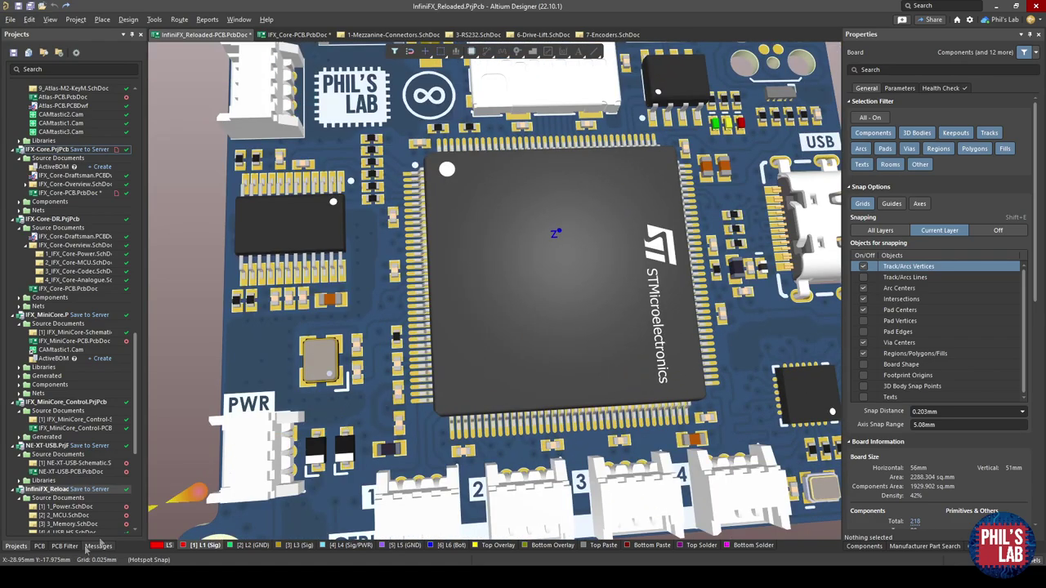
key("alt+Tab")
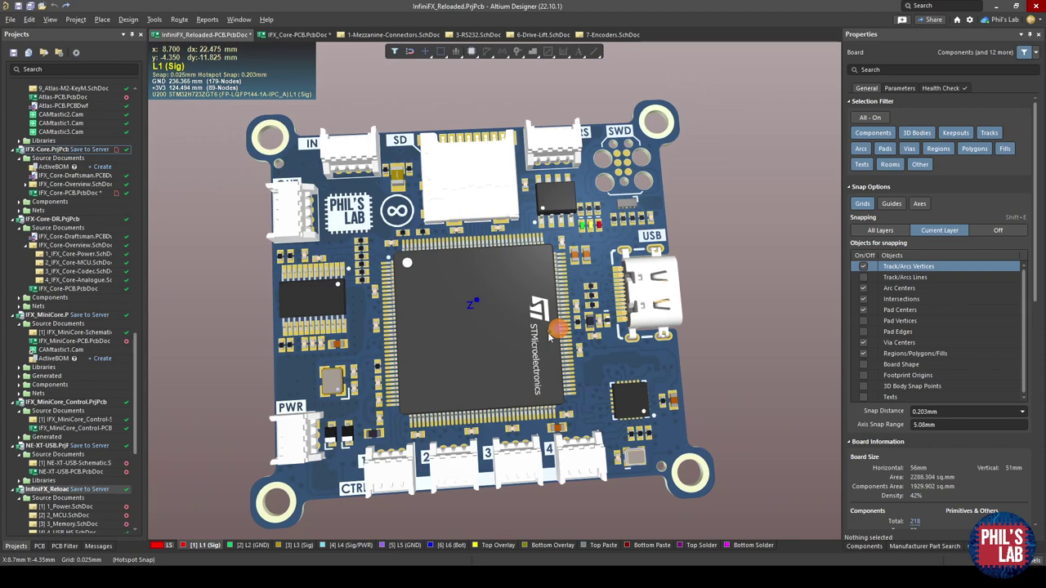
scroll(650, 237, "up", 5, "ctrl")
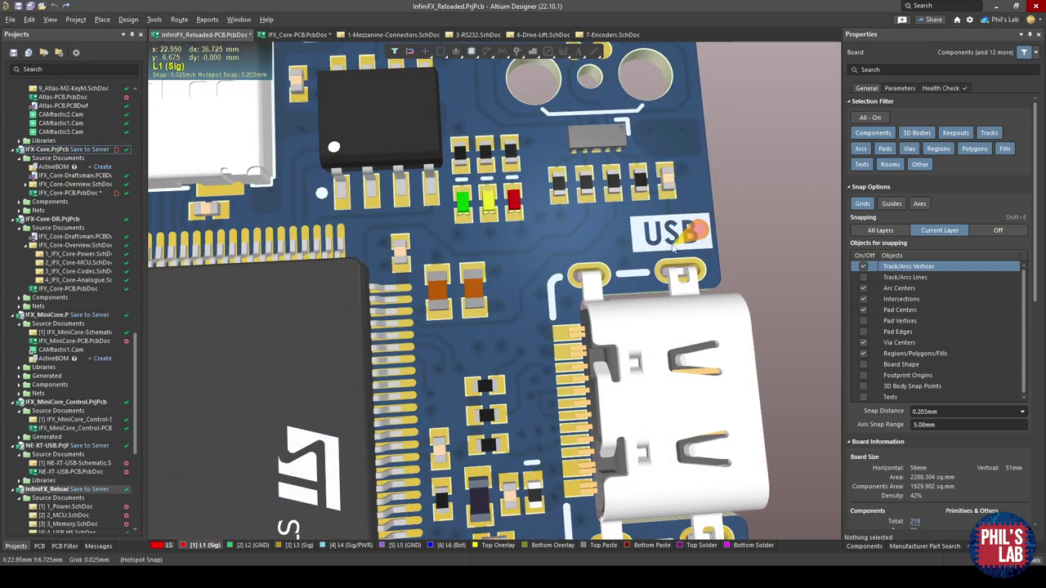
right_click_drag(674, 253, 569, 310)
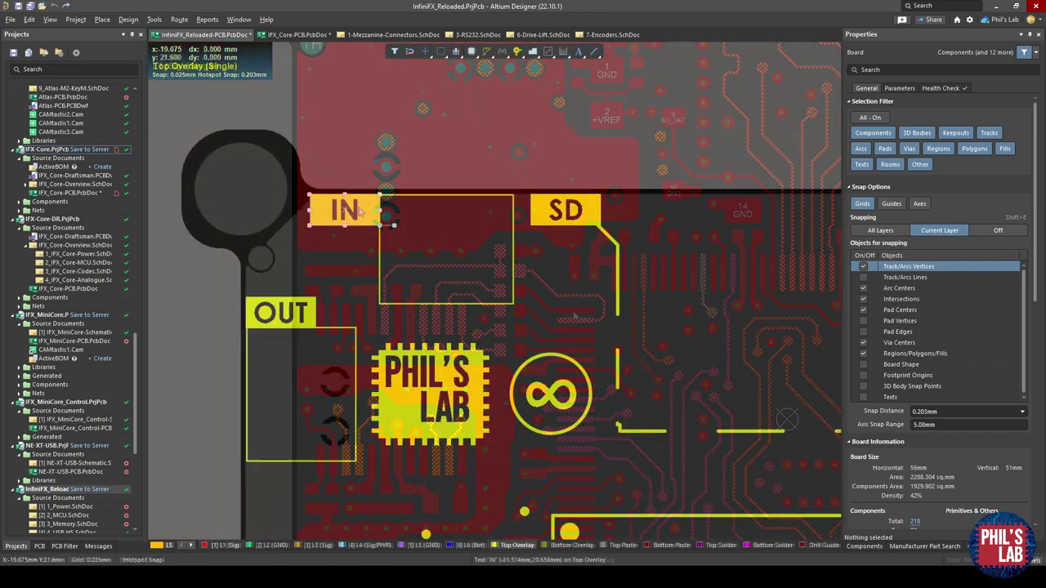
left_click(357, 209)
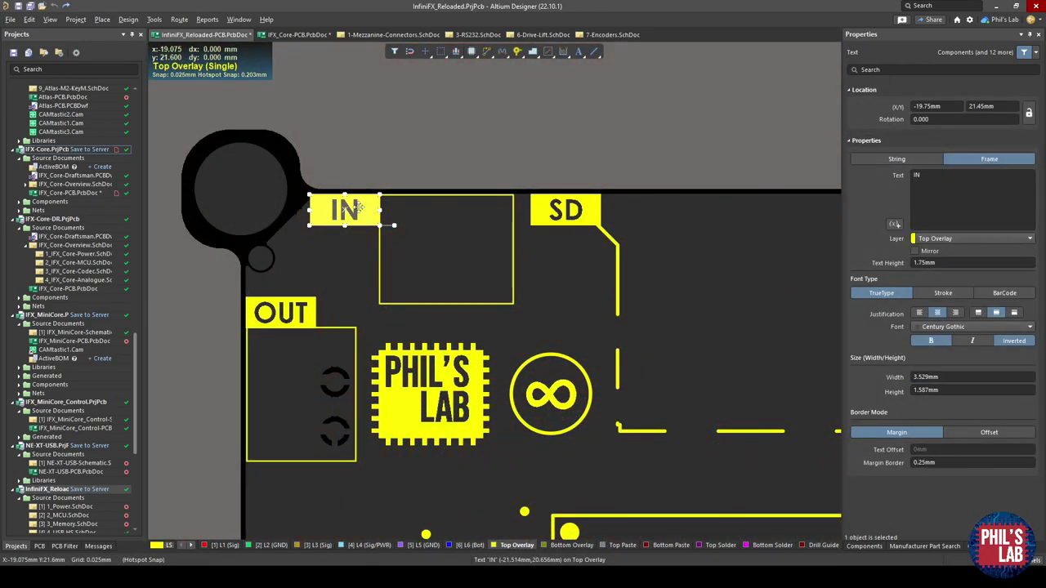
left_click(1018, 341)
key("3")
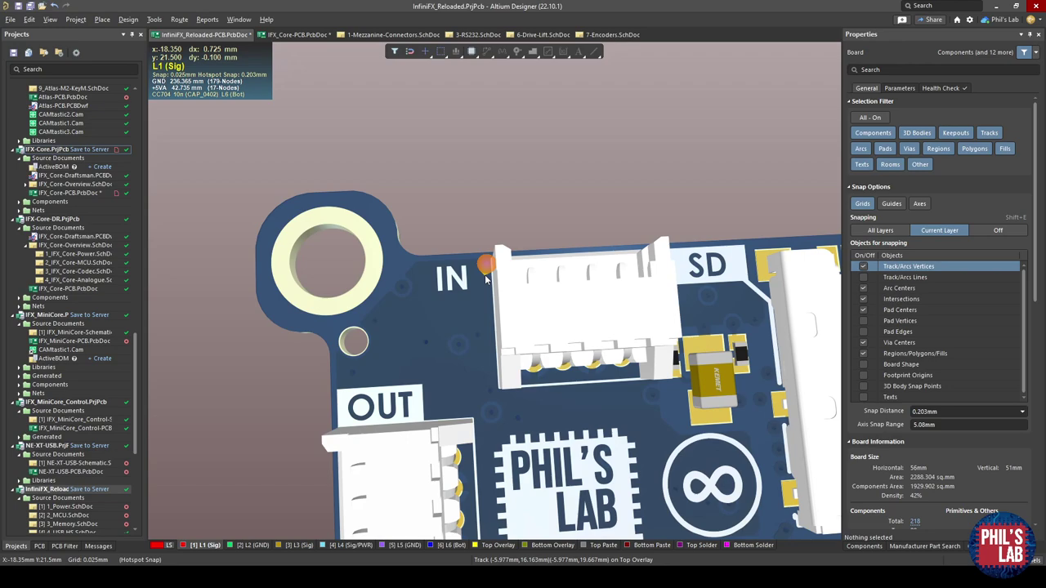
right_click_drag(486, 279, 311, 280)
key("2")
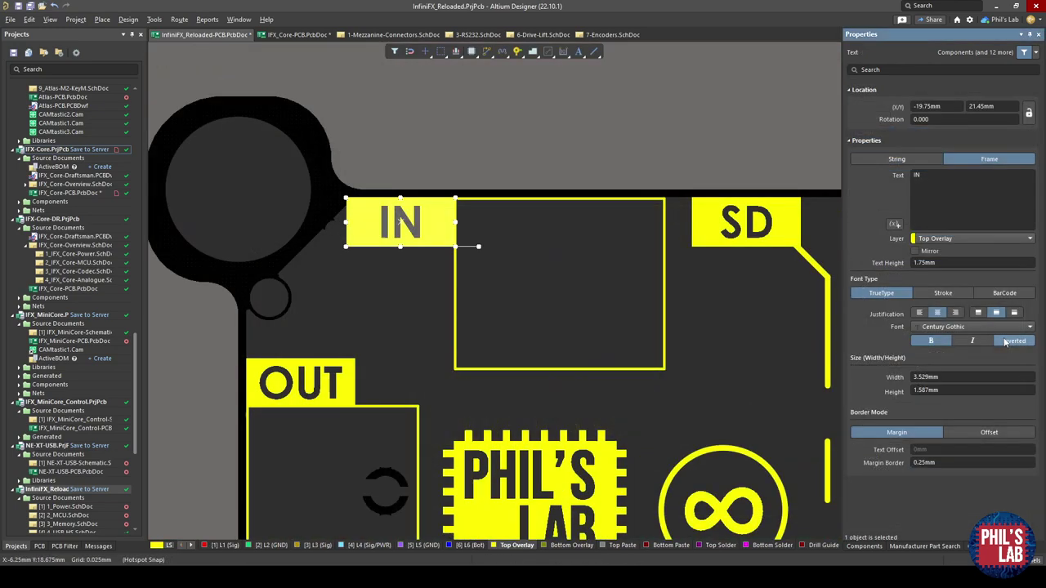
left_click(392, 289)
left_click(409, 222)
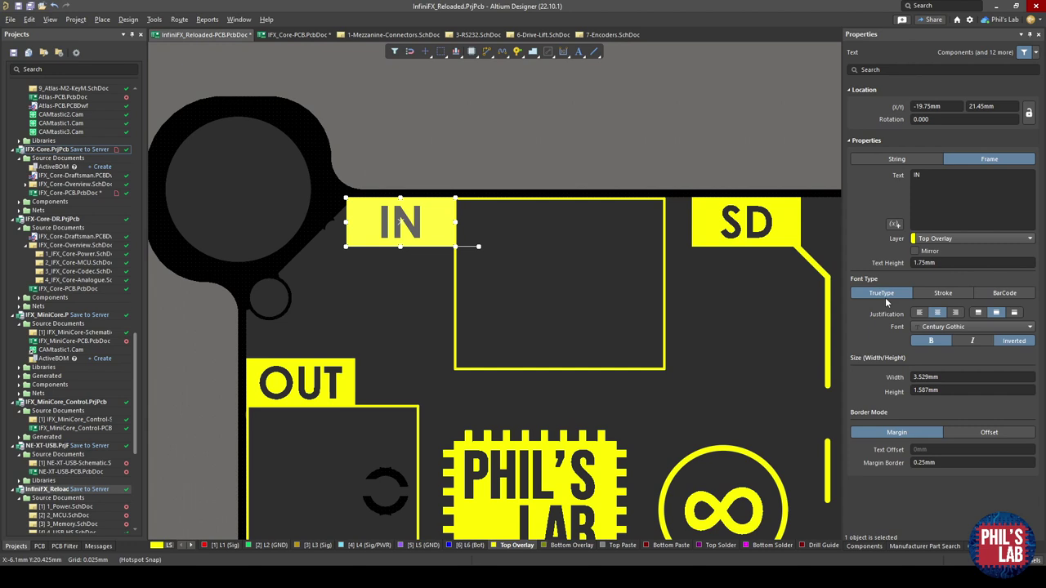
left_click(923, 263)
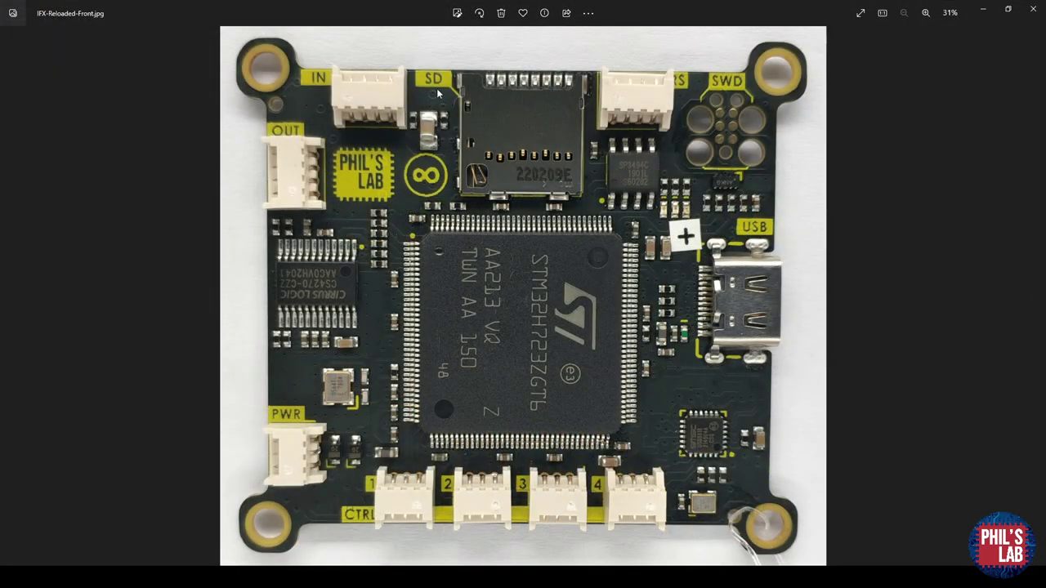
scroll(436, 88, "up", 3)
scroll(365, 202, "down", 2)
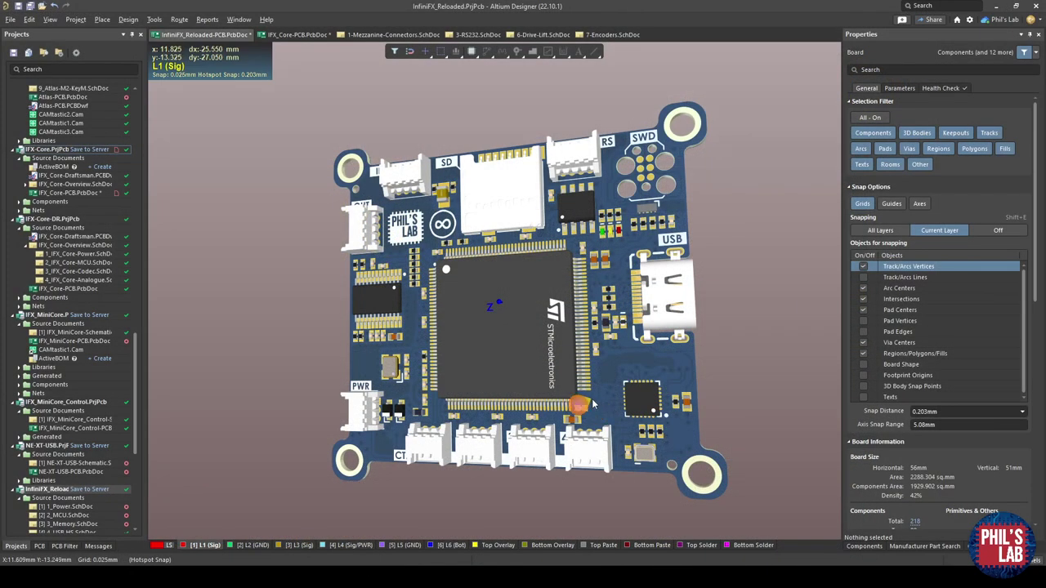
Tilt and orbit the 3D board to a side view of the logo.
right_click_drag(404, 296, 437, 219, "shift")
scroll(437, 215, "up", 4, "ctrl")
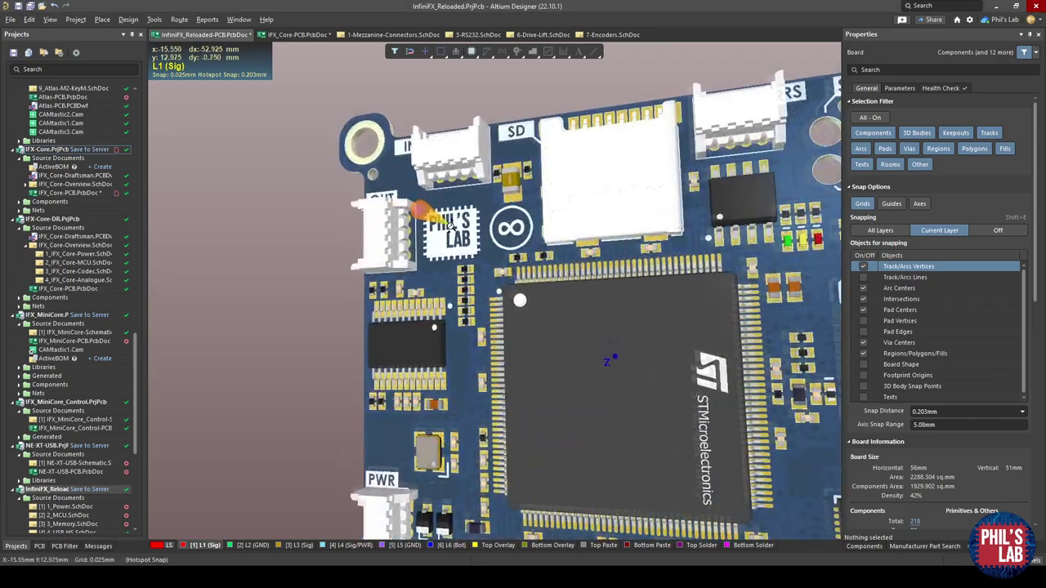
scroll(473, 220, "down", 6, "ctrl")
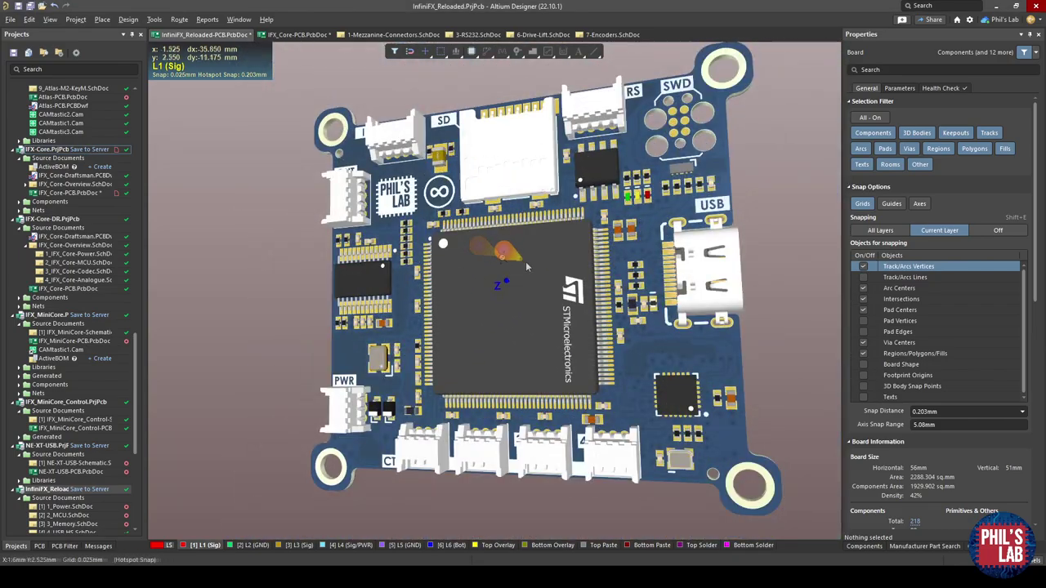
right_click_drag(526, 261, 420, 296, "shift")
Flip the board to its bottom side and inspect the PS REV A underside markings.
key("v")
key("b")
scroll(493, 345, "up", 6, "ctrl")
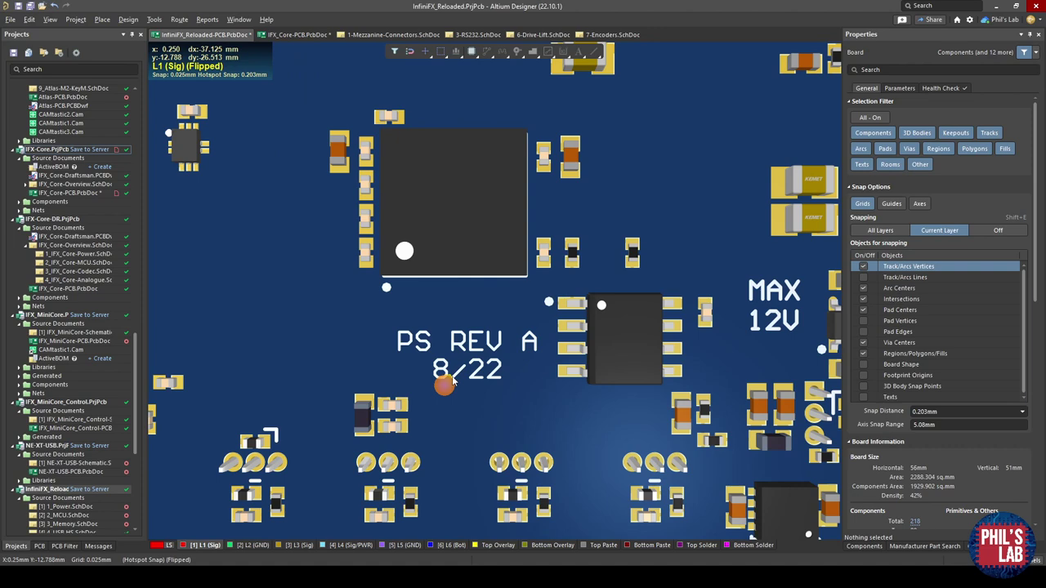
scroll(574, 382, "down", 3, "ctrl")
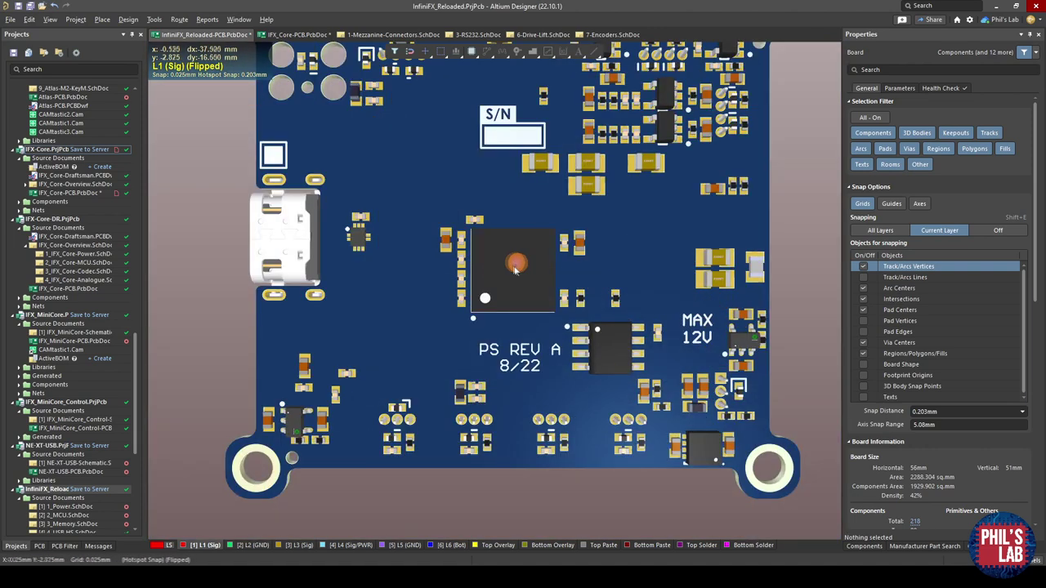
right_click_drag(515, 264, 507, 345)
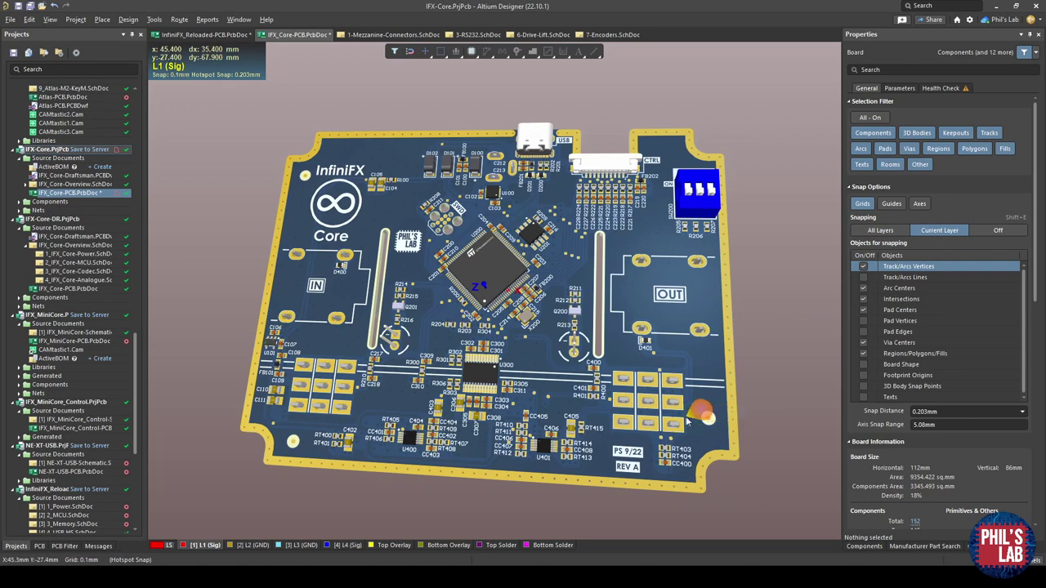
Zoom into the IFX-Core 3D view, then bring up the IFX-Reloaded-Front.jpg photo in Photos.
right_click_drag(696, 422, 654, 420)
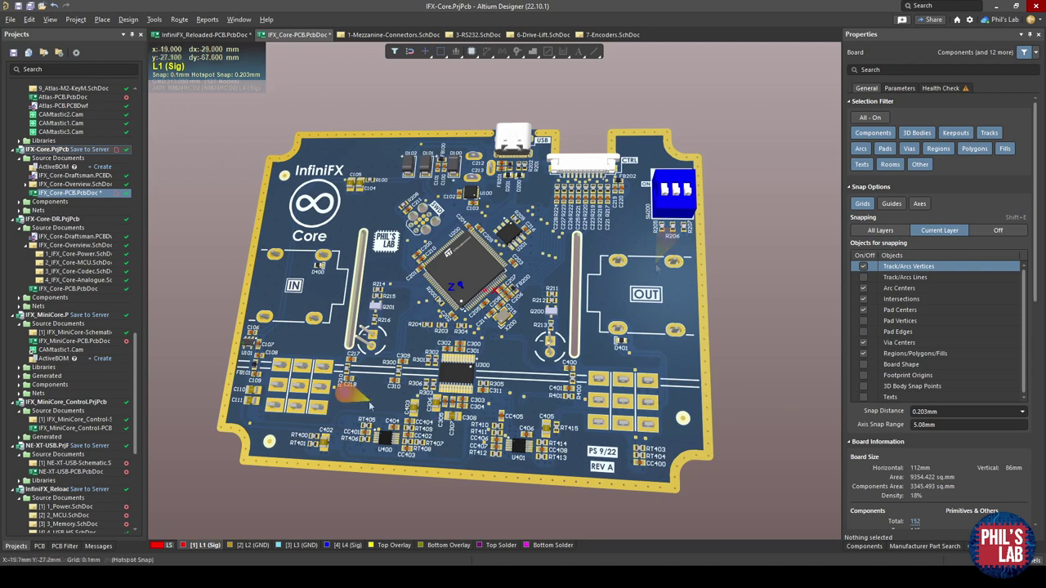
scroll(359, 386, "up", 2, "ctrl")
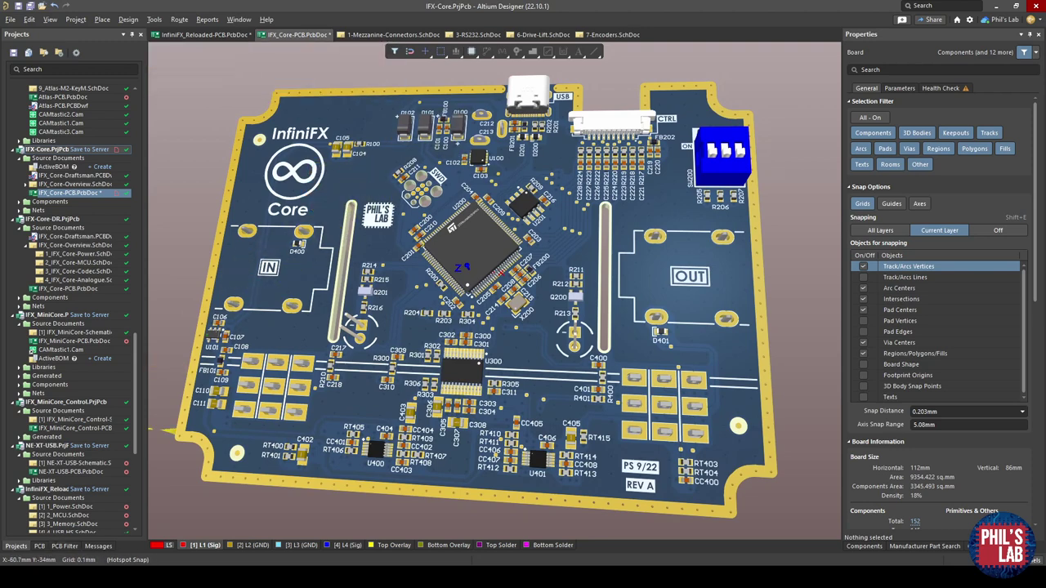
mouse_move(41, 578)
left_click(41, 531)
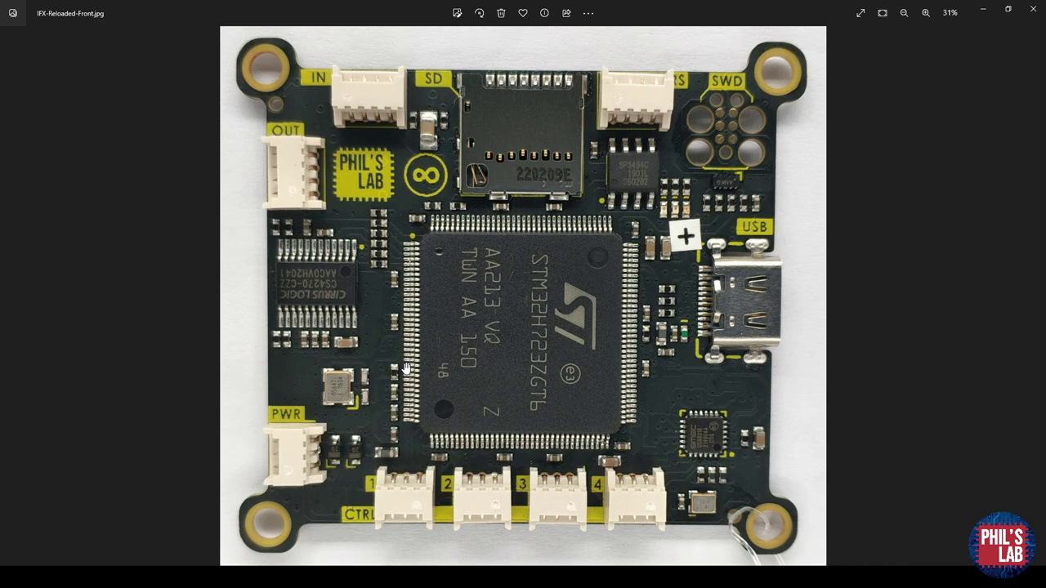
Advance to the next photo, Atlas-M2-Front.jpg.
key("Right")
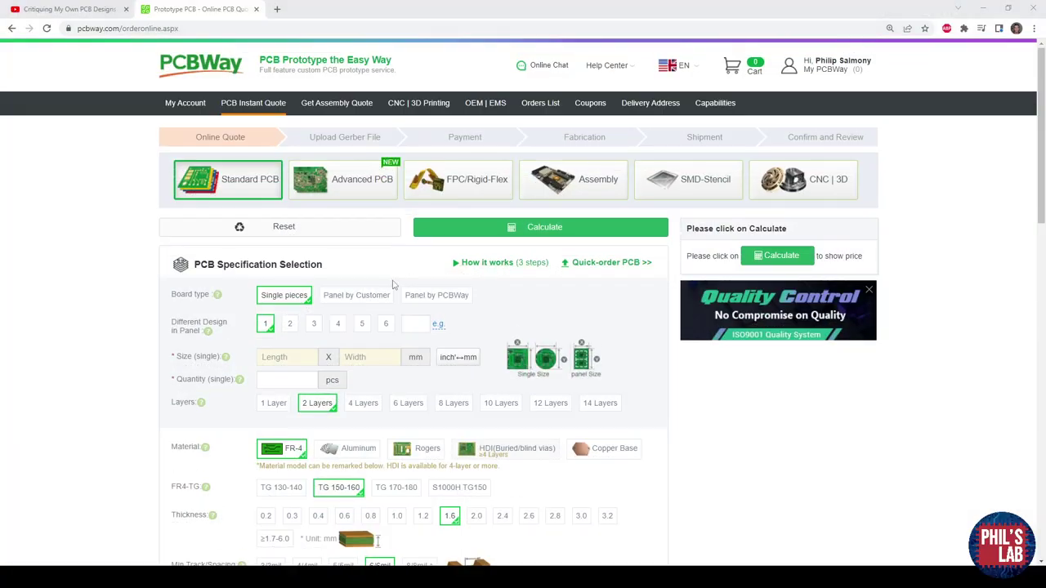
Calculate the PCBWay quote and choose Matte black solder mask.
scroll(449, 358, "down", 3)
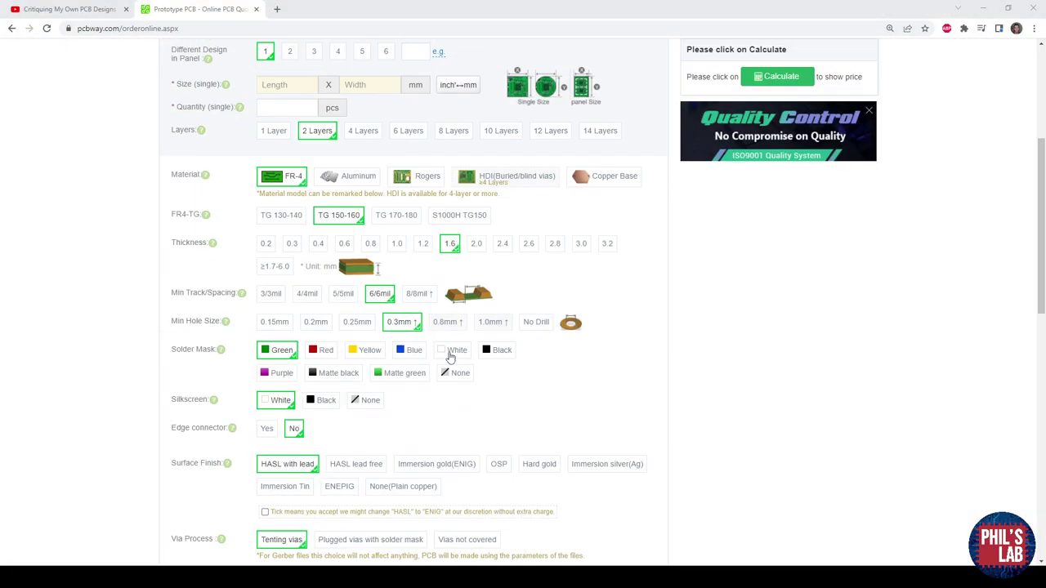
scroll(449, 357, "down", 1)
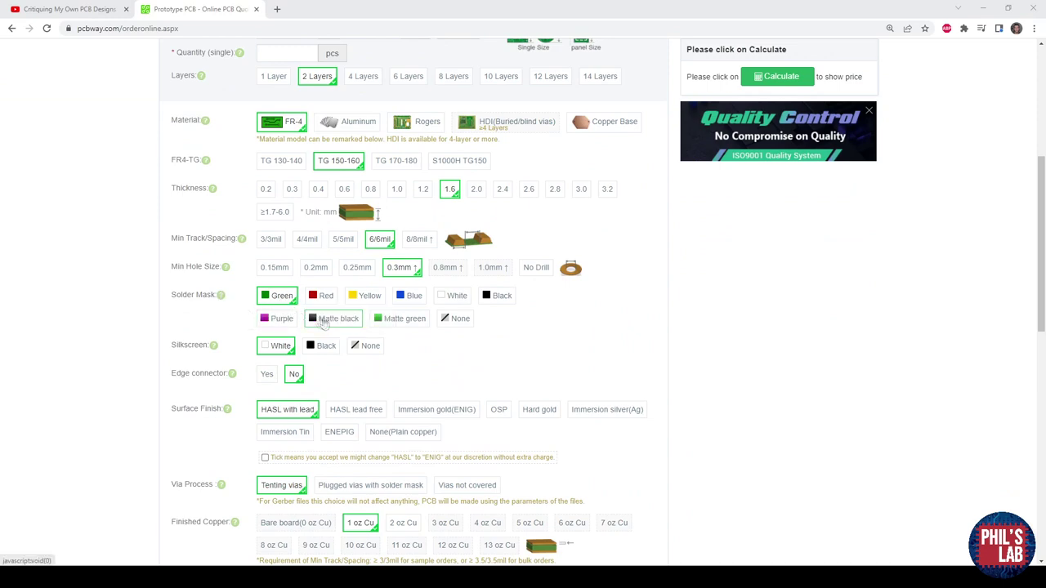
scroll(324, 324, "up", 2)
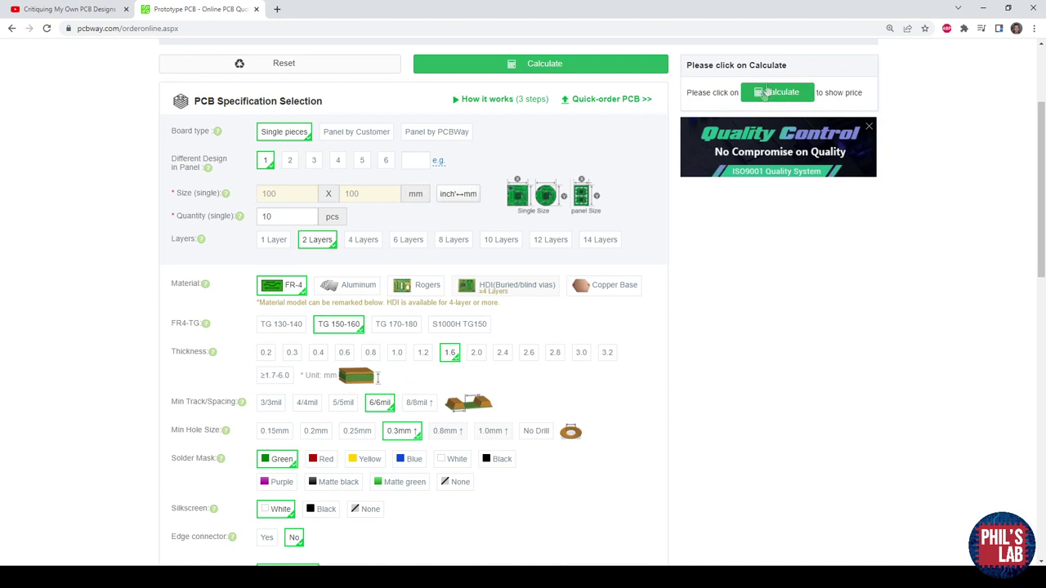
left_click(768, 92)
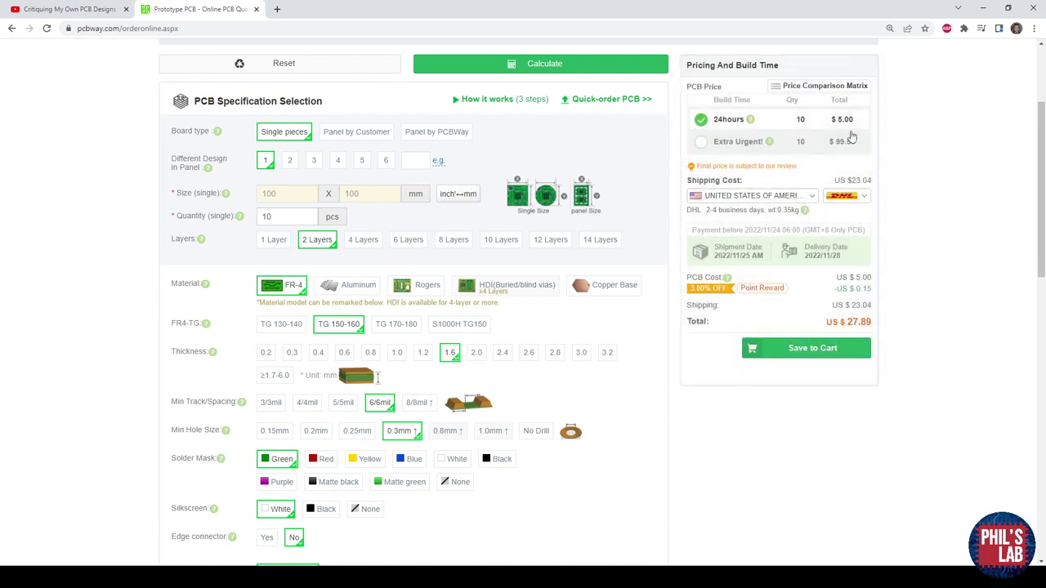
left_click(338, 487)
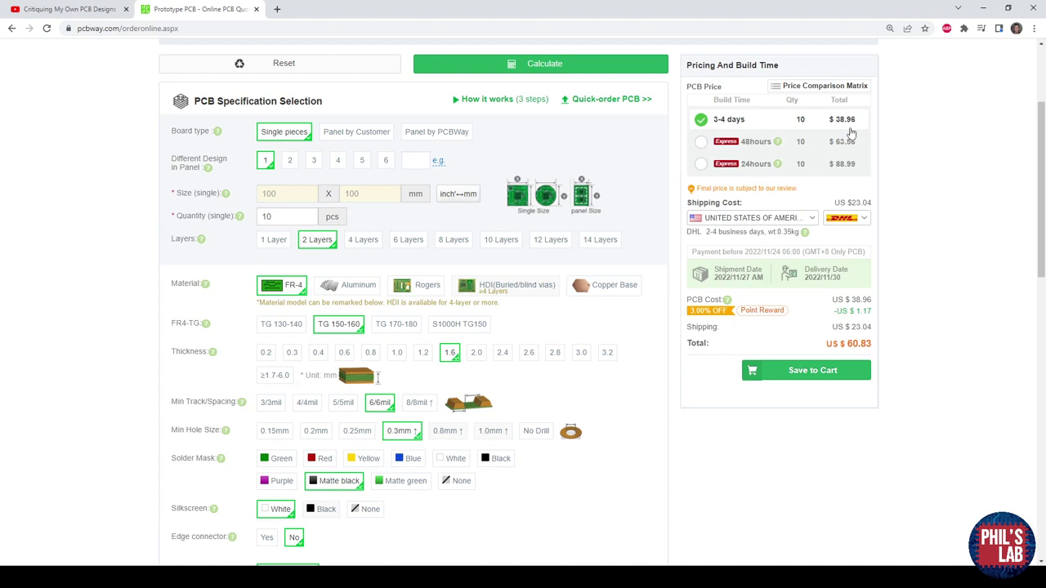
Set the surface finish to Immersion gold (ENIG).
scroll(368, 455, "down", 1)
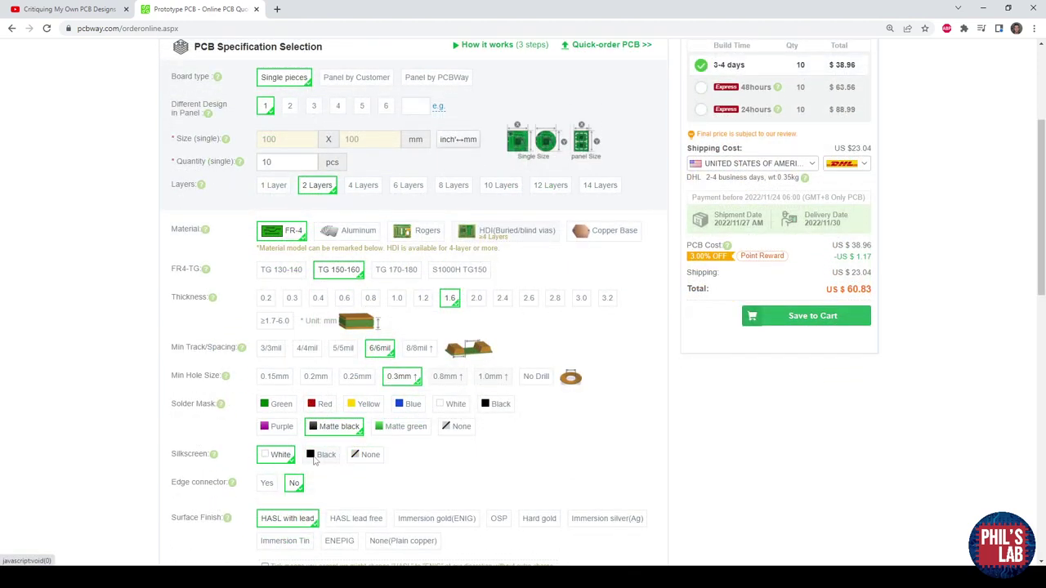
scroll(313, 460, "down", 1)
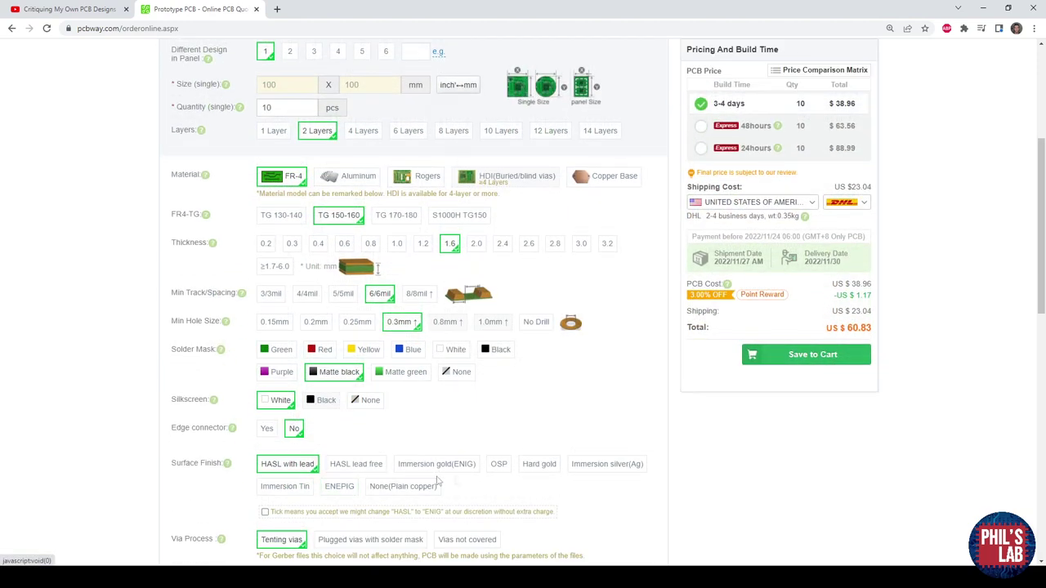
left_click(451, 470)
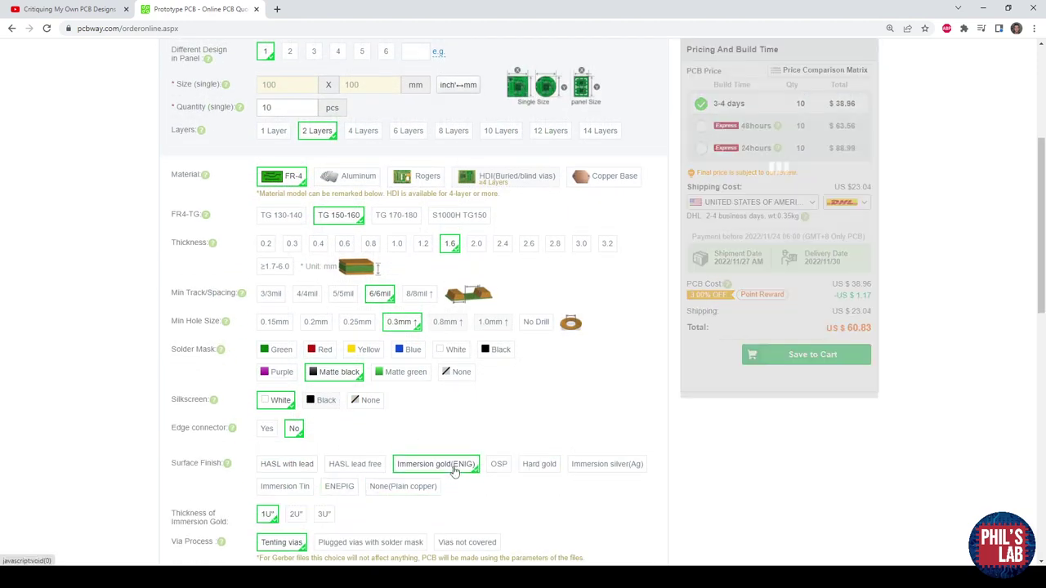